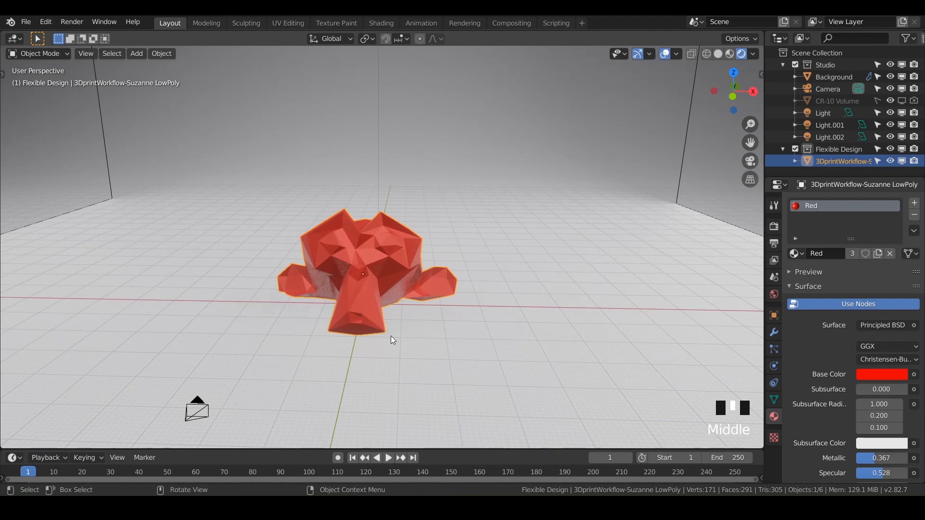
# - Add a Plain Axes empty to the Flexible Design collection
pyautogui.click(414, 268)
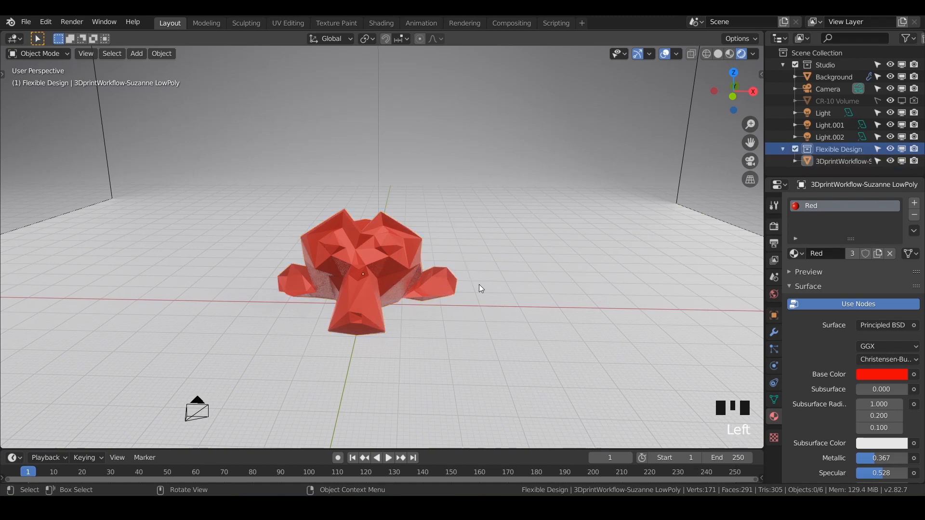
pyautogui.press('shift')
pyautogui.hotkey('shift', 'a')
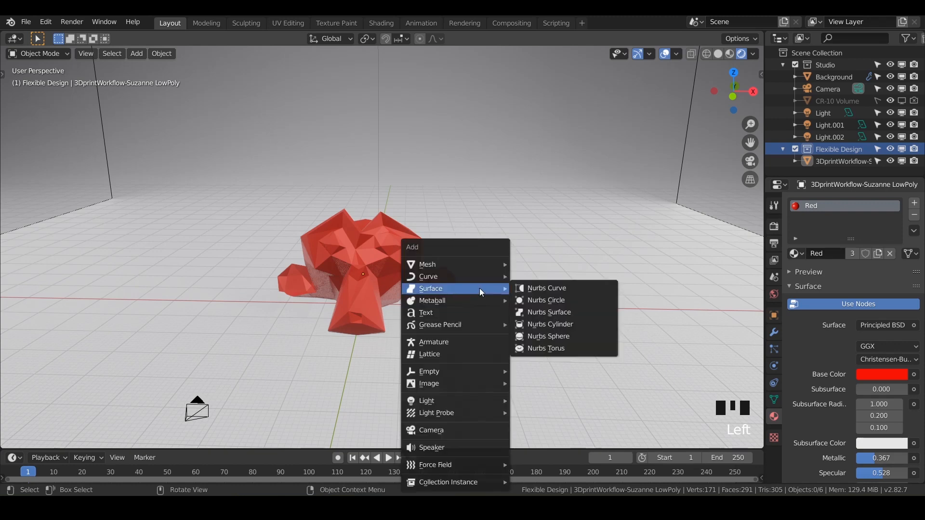
pyautogui.moveTo(432, 376)
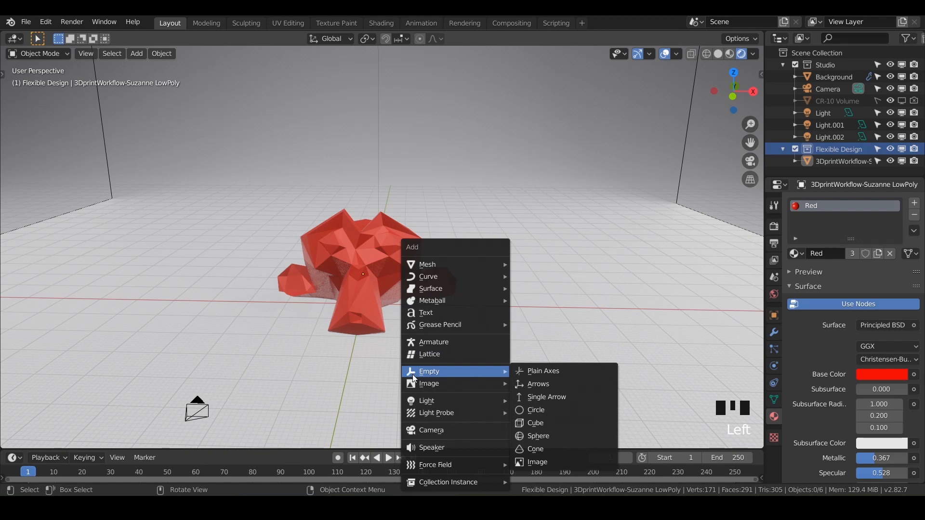
pyautogui.click(555, 372)
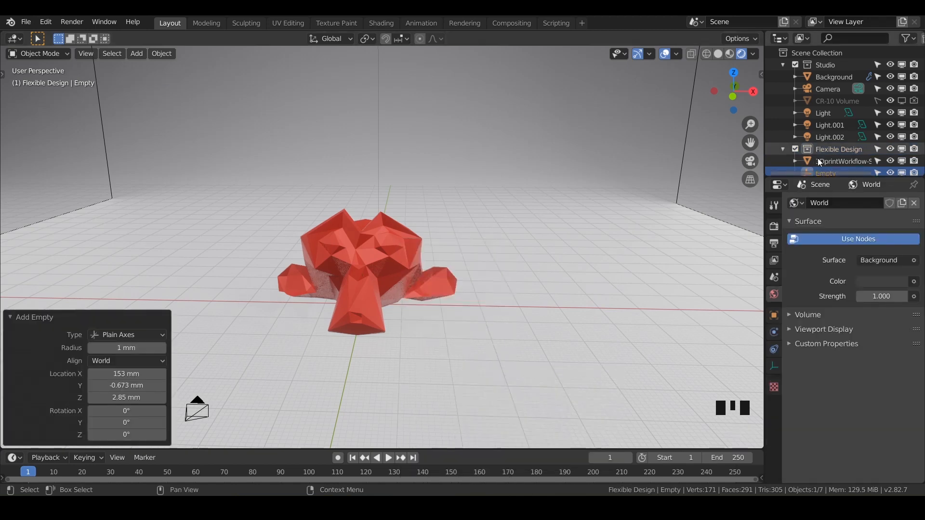
pyautogui.scroll(-1, 818, 157)
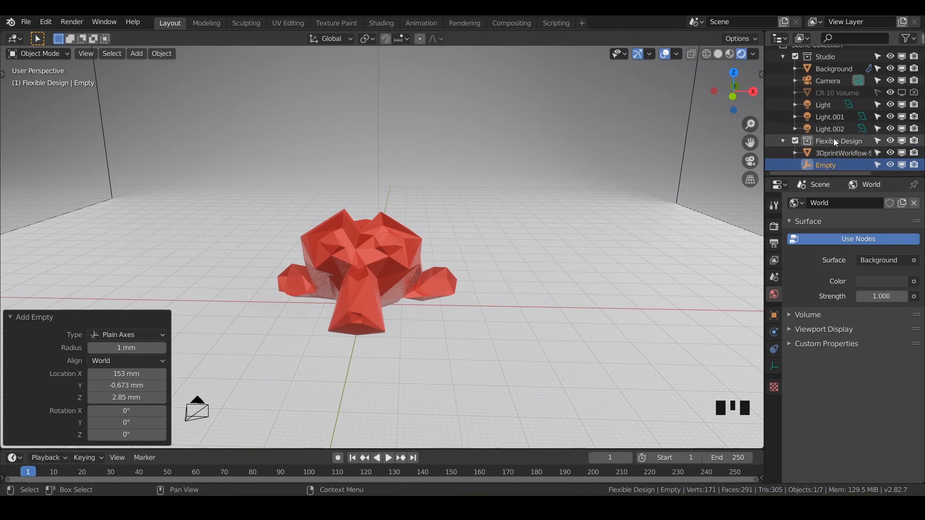
pyautogui.click(822, 164)
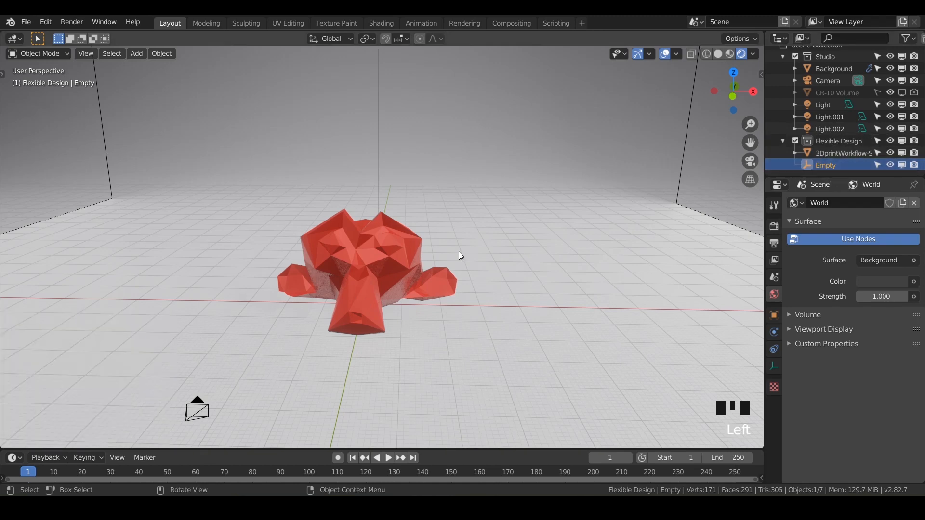
# - Hide the low-poly Suzanne model in the viewport and frame the view on the empty
pyautogui.click(846, 154)
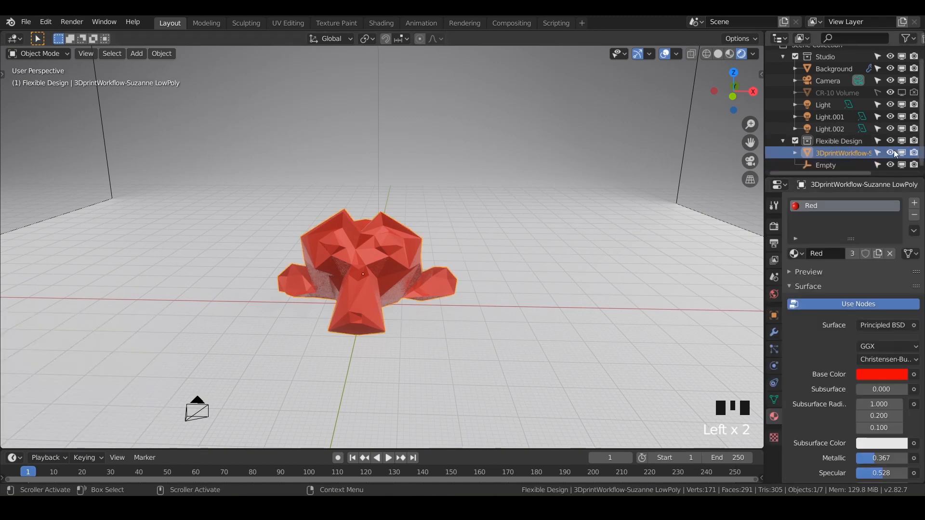
pyautogui.click(890, 152)
pyautogui.click(820, 164)
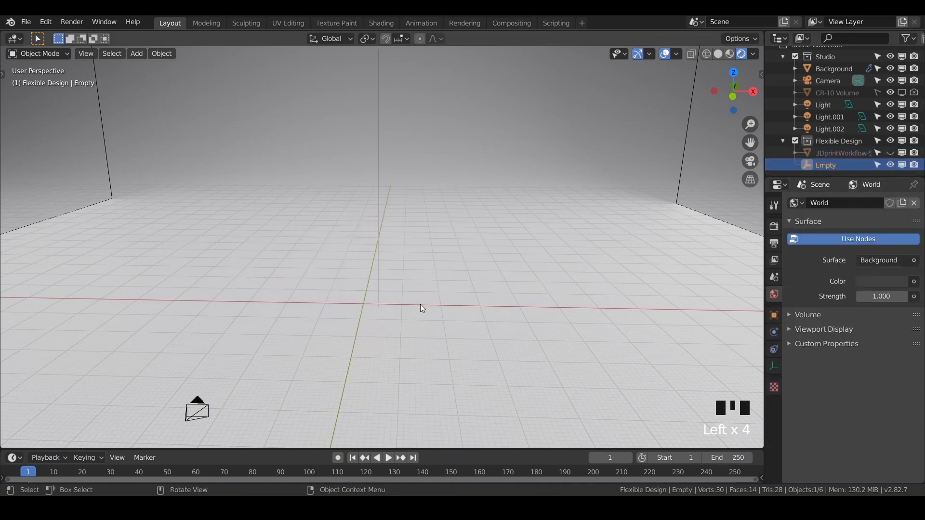
pyautogui.press('KP_Decimal')
pyautogui.scroll(5, 413, 295)
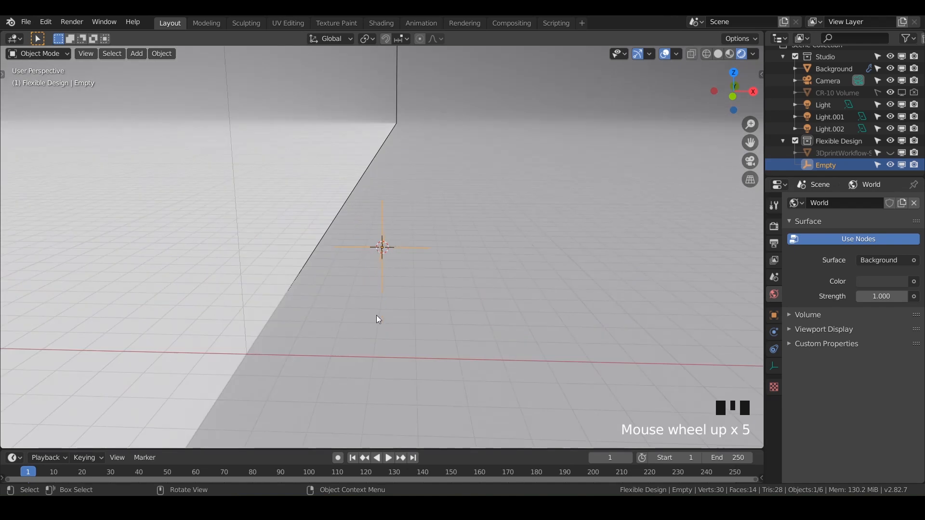
# - Clear the empty's location so that it sits at the world origin, keeping it selected
pyautogui.hotkey('alt', 'g')
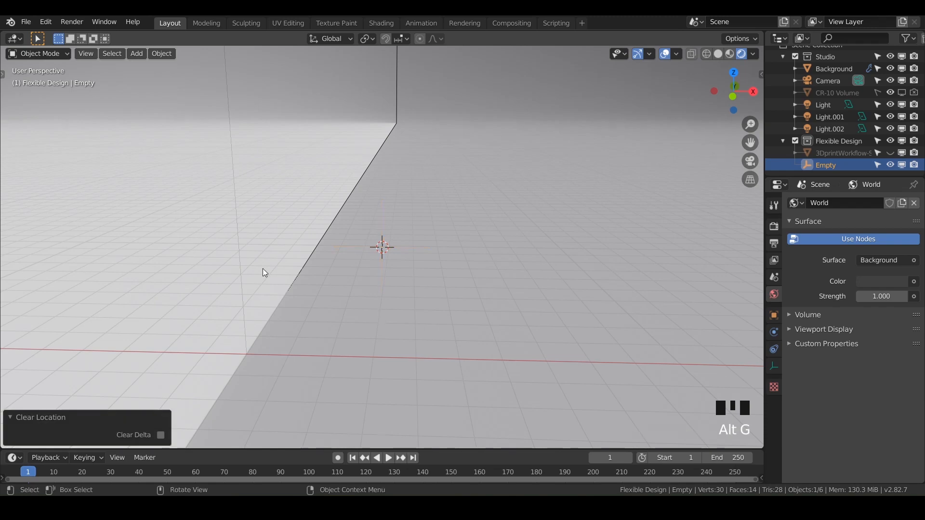
pyautogui.keyDown('shift'); pyautogui.moveTo(264, 273); pyautogui.dragTo(593, 303, button='middle'); pyautogui.keyUp('shift')
pyautogui.scroll(-4, 234, 345)
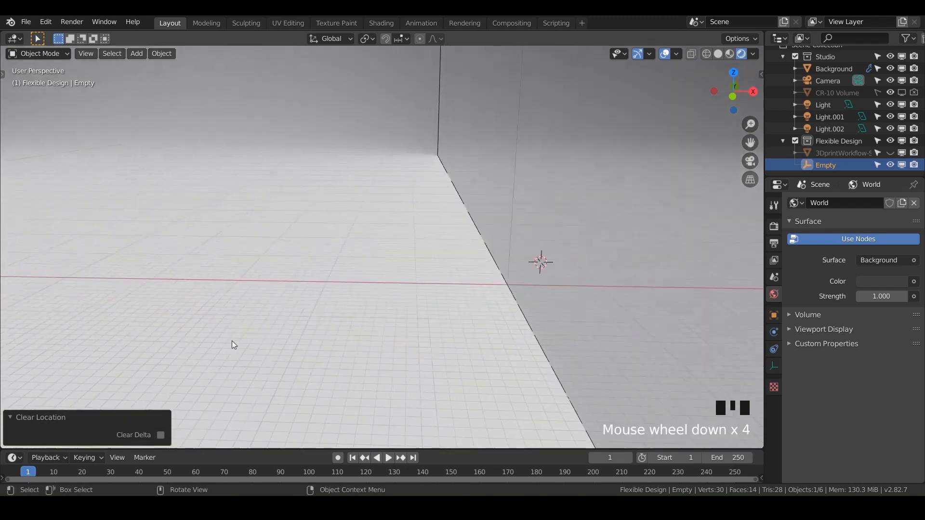
pyautogui.keyDown('shift'); pyautogui.moveTo(233, 345); pyautogui.dragTo(434, 291, button='middle'); pyautogui.keyUp('shift')
pyautogui.keyDown('shift'); pyautogui.moveTo(275, 287); pyautogui.dragTo(562, 239, button='middle'); pyautogui.keyUp('shift')
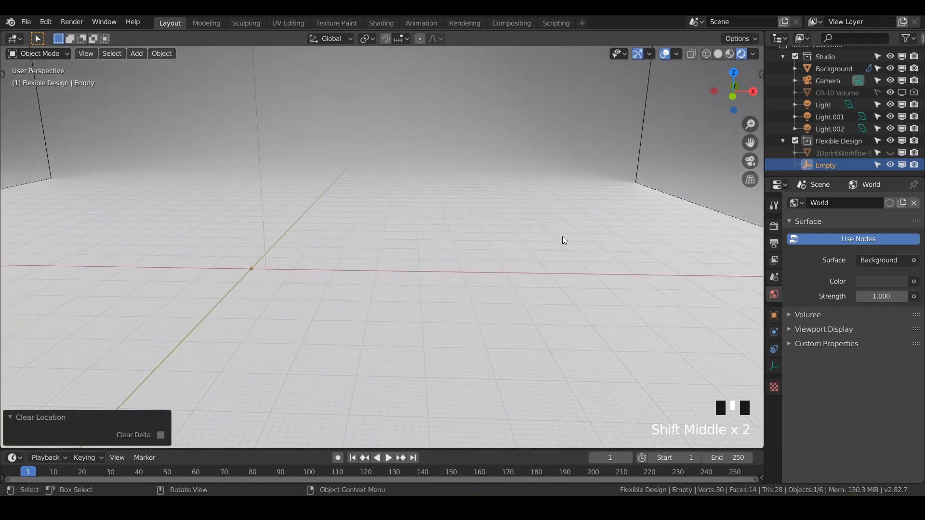
pyautogui.click(832, 166)
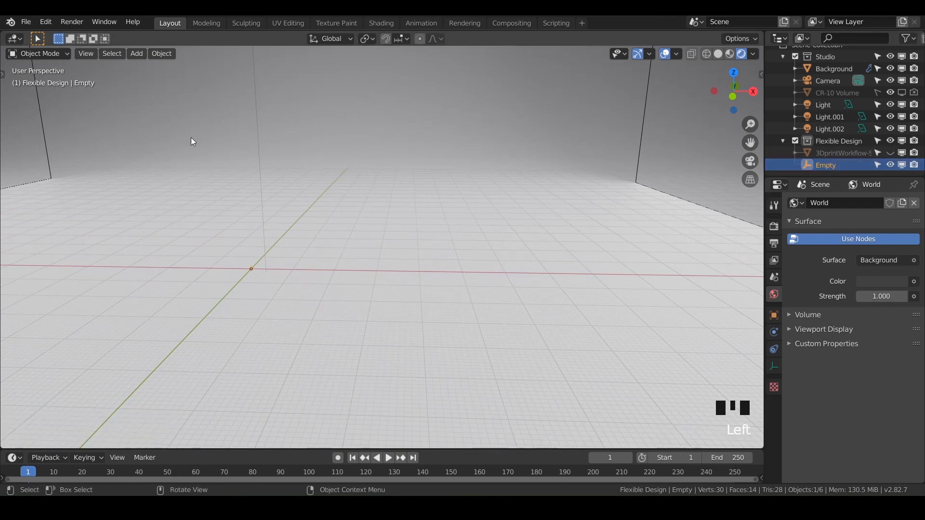
# - Show the viewport tools and activate the Move tool to inspect the empty's position at the origin
pyautogui.press('t')
pyautogui.click(16, 120)
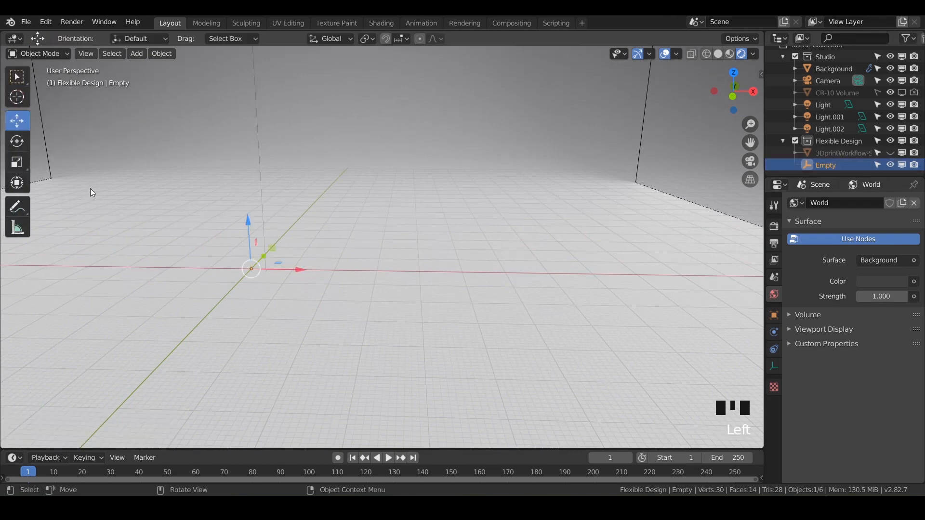
pyautogui.scroll(2, 256, 233)
pyautogui.keyDown('shift'); pyautogui.moveTo(256, 233); pyautogui.dragTo(385, 204, button='middle'); pyautogui.keyUp('shift')
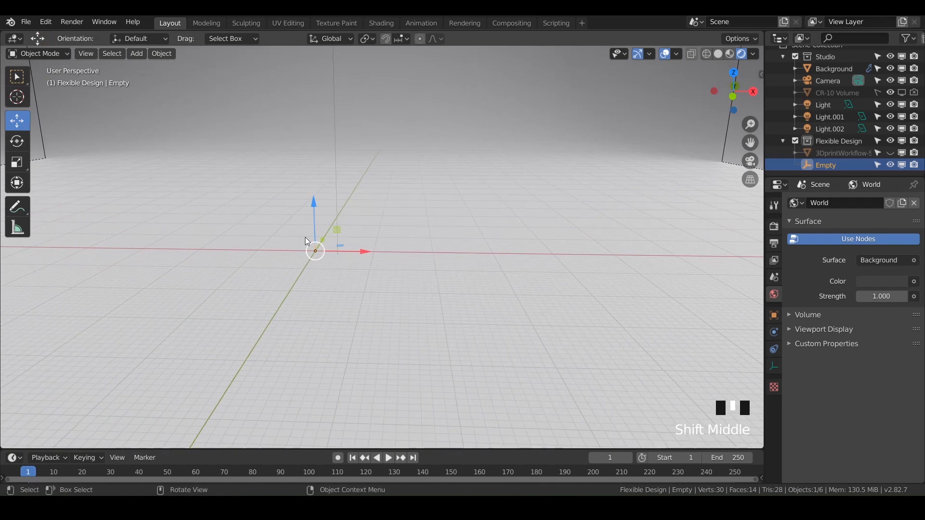
pyautogui.scroll(6, 305, 237)
pyautogui.keyDown('shift'); pyautogui.moveTo(305, 237); pyautogui.dragTo(398, 218, button='middle'); pyautogui.keyUp('shift')
pyautogui.scroll(-7, 337, 244)
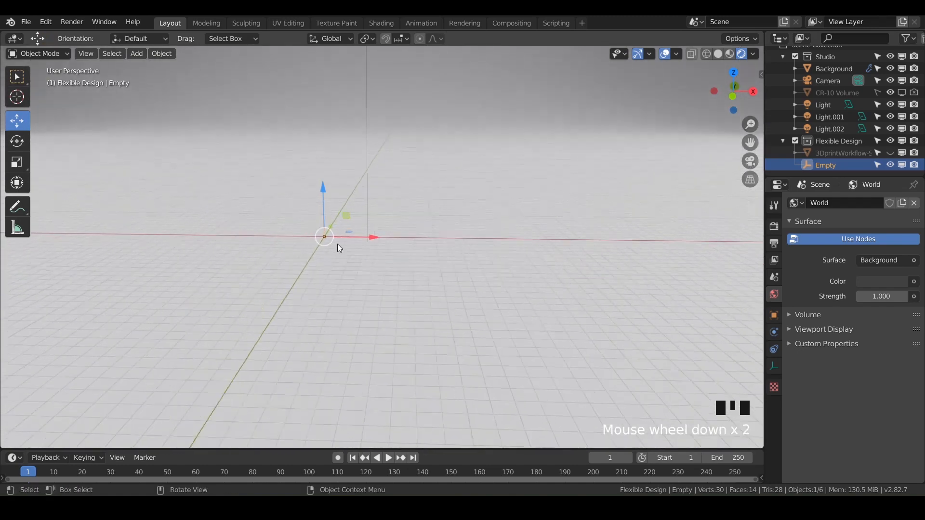
pyautogui.keyDown('shift'); pyautogui.moveTo(338, 244); pyautogui.dragTo(355, 276, button='middle'); pyautogui.keyUp('shift')
pyautogui.scroll(-2, 371, 268)
pyautogui.keyDown('shift'); pyautogui.moveTo(355, 276); pyautogui.dragTo(298, 276, button='middle'); pyautogui.keyUp('shift')
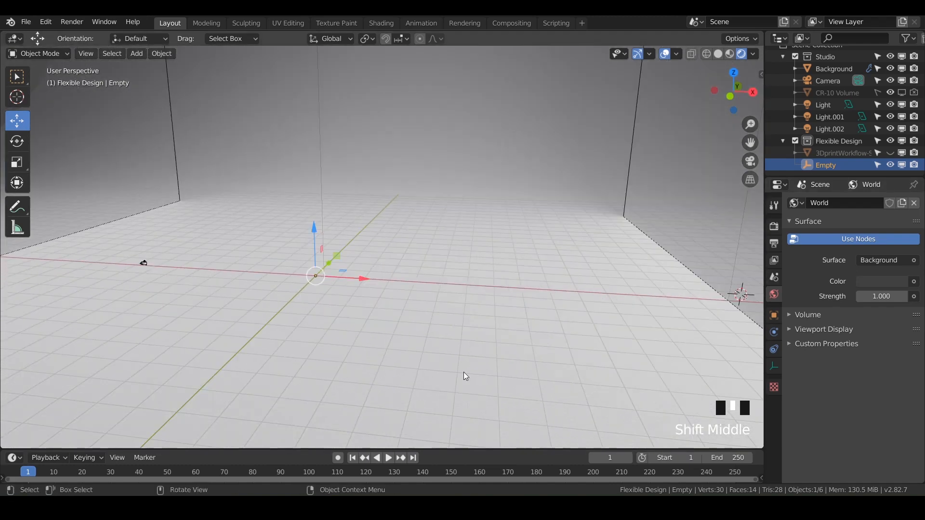
# - Snap the 3D cursor to the world origin
pyautogui.hotkey('shift', 's')
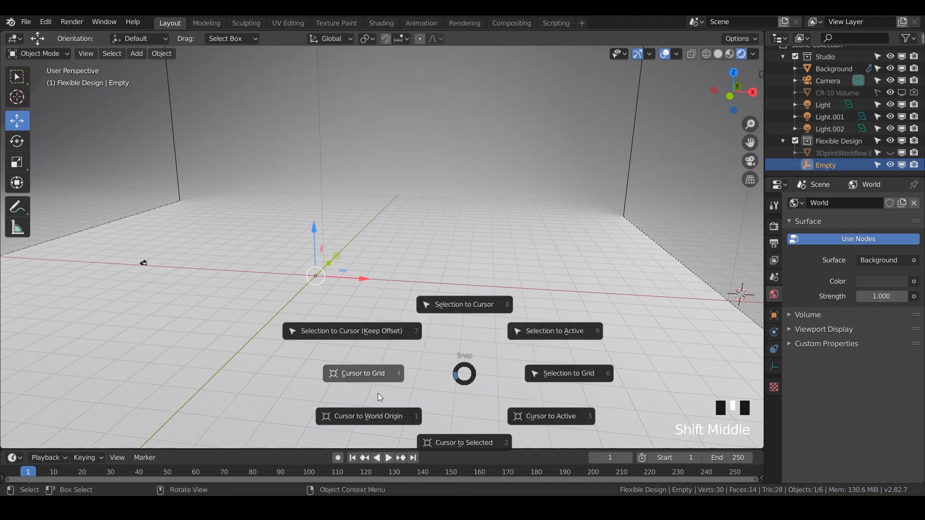
pyautogui.click(367, 417)
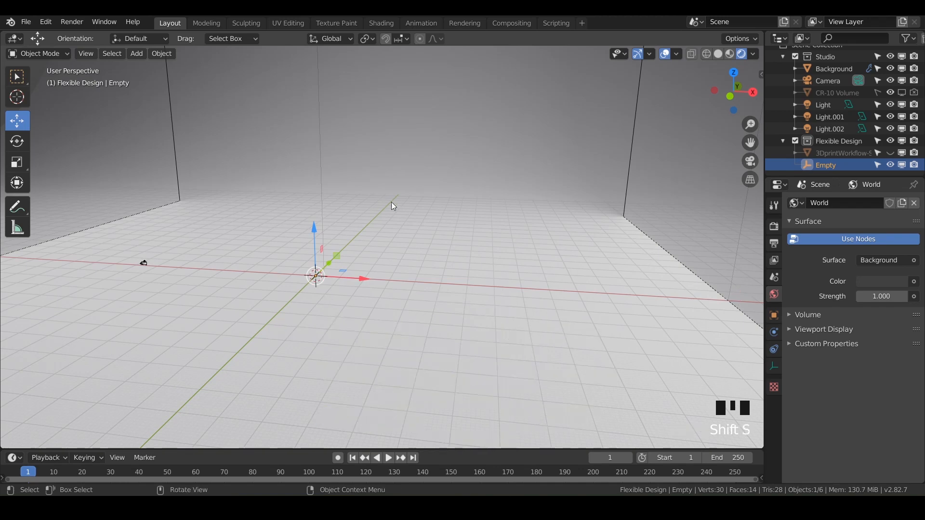
pyautogui.keyDown('shift'); pyautogui.moveTo(335, 317); pyautogui.dragTo(471, 267, button='middle'); pyautogui.keyUp('shift')
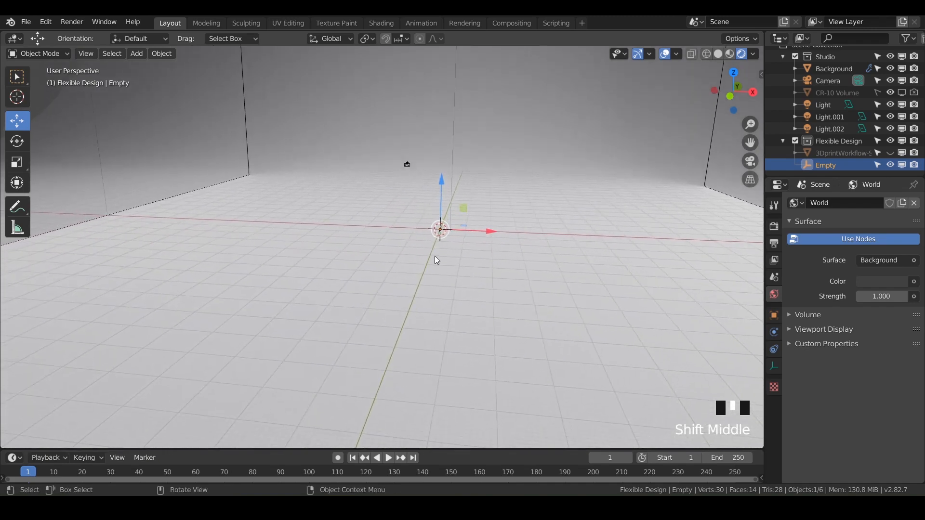
# - Unhide the low-poly Suzanne model in the viewport
pyautogui.click(891, 154)
pyautogui.keyDown('shift'); pyautogui.moveTo(395, 212); pyautogui.dragTo(410, 290, button='middle'); pyautogui.keyUp('shift')
pyautogui.scroll(2, 413, 299)
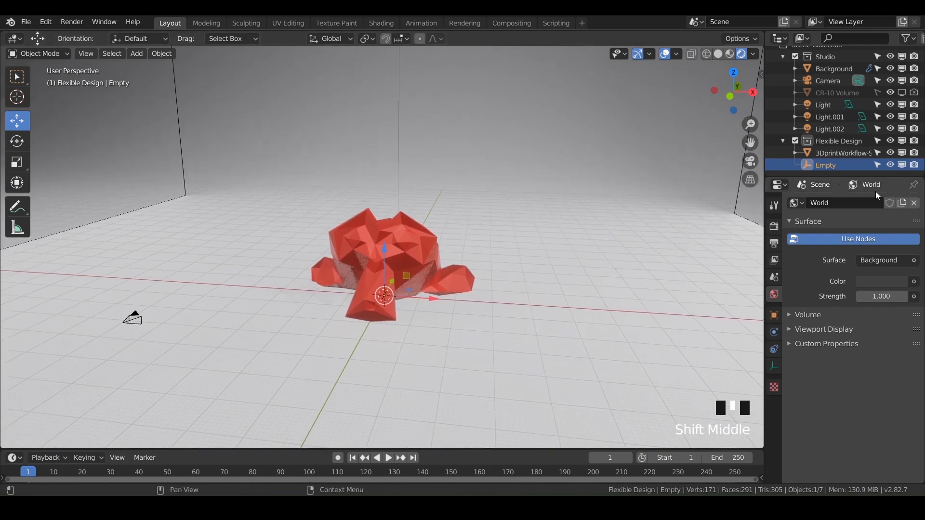
# - Rename the empty to 360 Controller
pyautogui.click(823, 165)
pyautogui.doubleClick(824, 166)
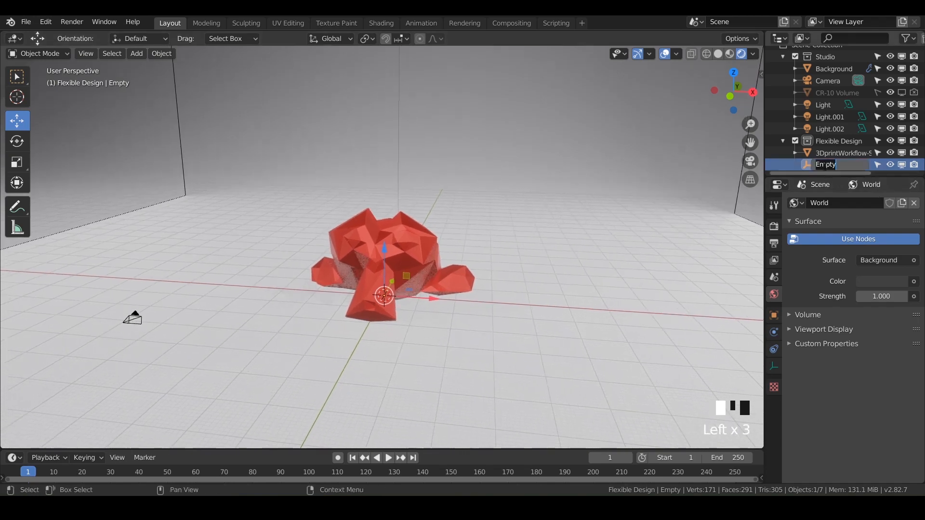
pyautogui.write('360 Controller')
pyautogui.press('Return')
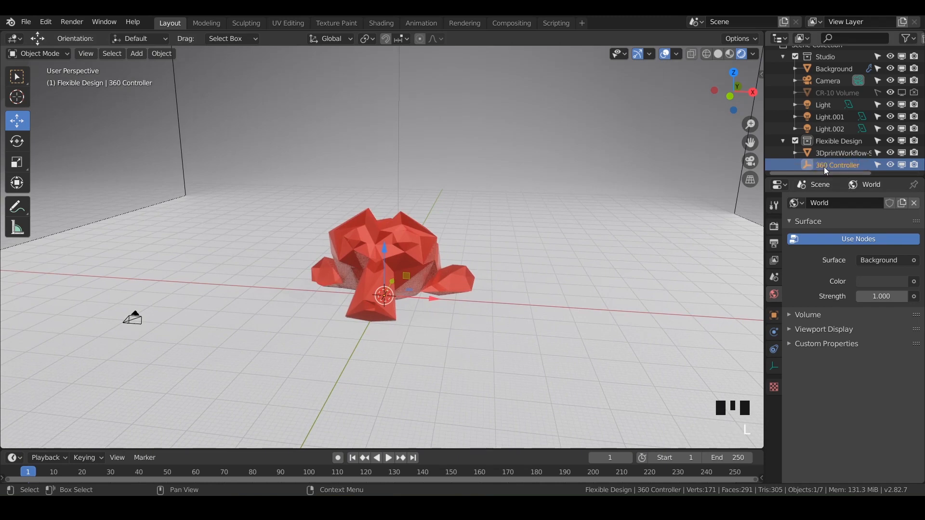
# - Enlarge the outliner, parent the low-poly Suzanne model to the 360 Controller empty and expand its hierarchy
pyautogui.click(828, 153)
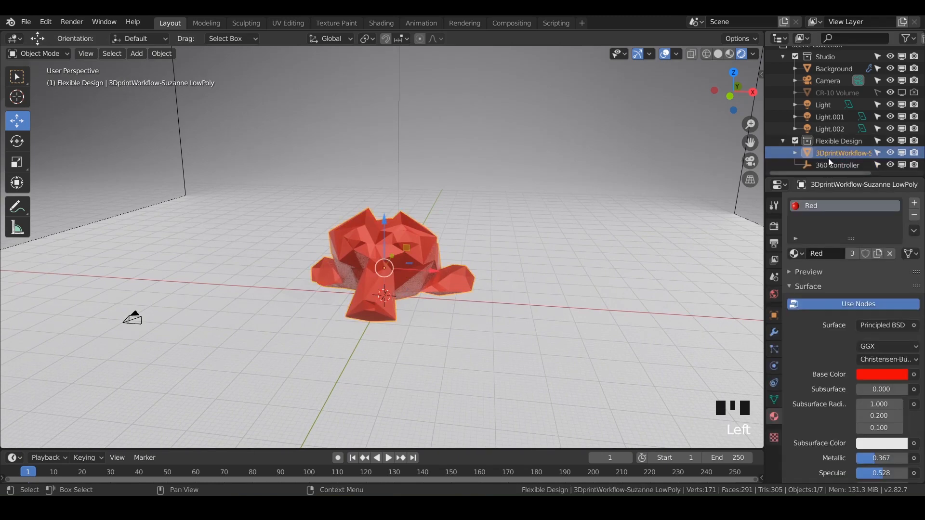
pyautogui.moveTo(828, 176); pyautogui.dragTo(829, 228)
pyautogui.click(407, 263)
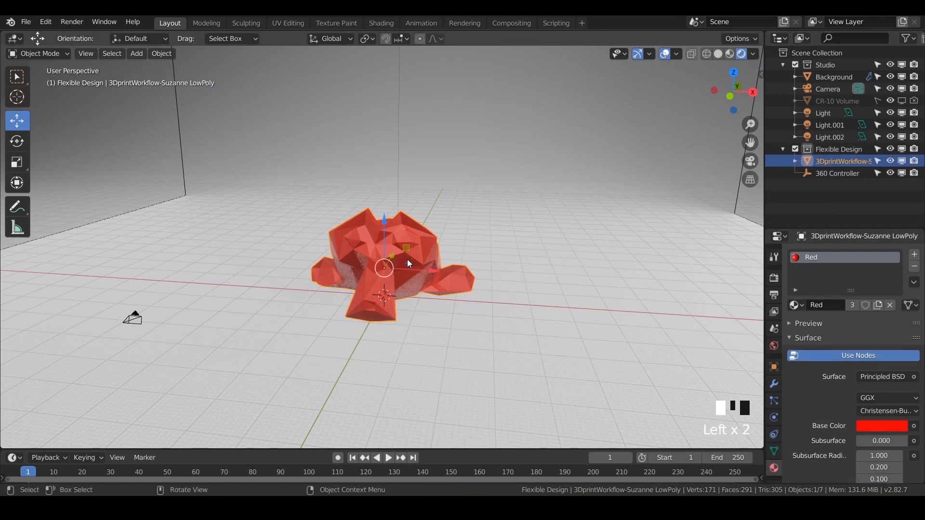
pyautogui.click(823, 159)
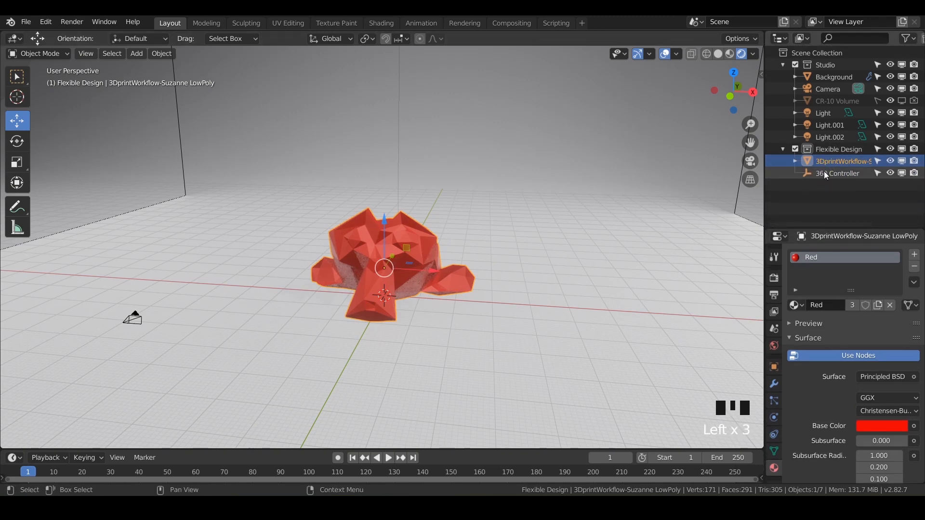
pyautogui.moveTo(826, 160); pyautogui.dragTo(835, 175)
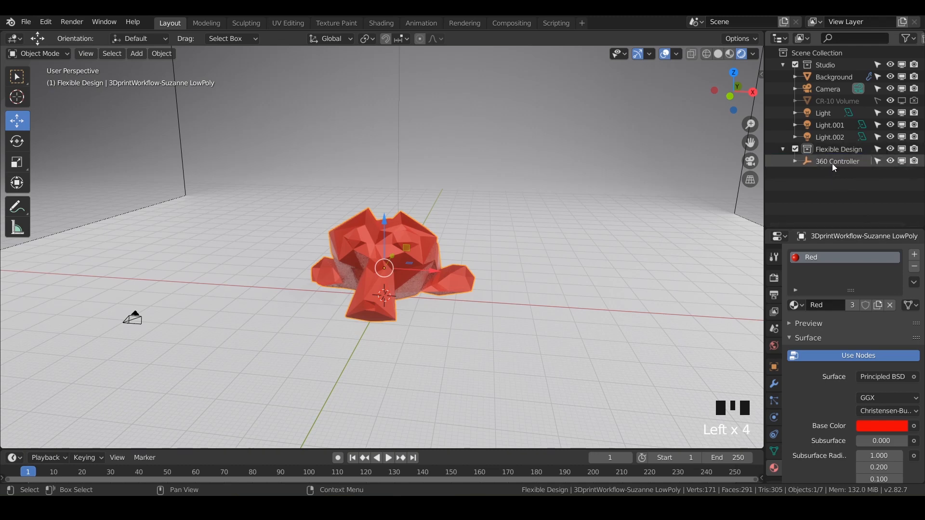
pyautogui.click(795, 161)
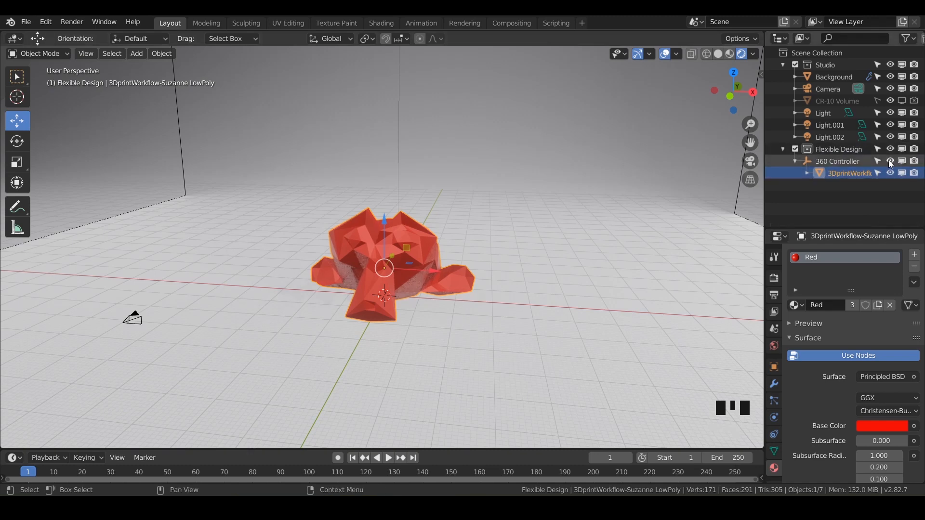
# - Select the 360 Controller empty and display its transform properties in the viewport
pyautogui.click(840, 163)
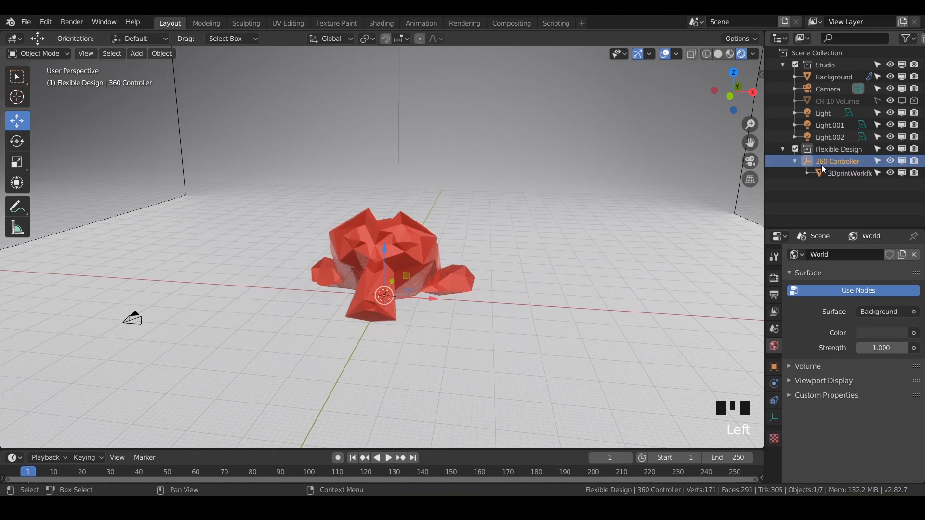
pyautogui.moveTo(486, 261)
pyautogui.mouseDown(button='middle')
pyautogui.moveTo(501, 270)
pyautogui.moveTo(490, 268)
pyautogui.mouseUp(button='middle')
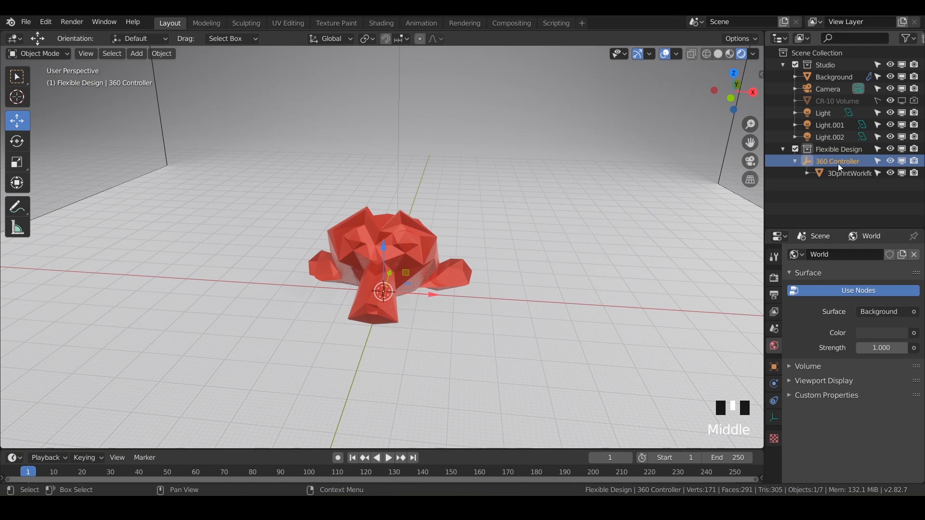
pyautogui.press('n')
pyautogui.press('n')
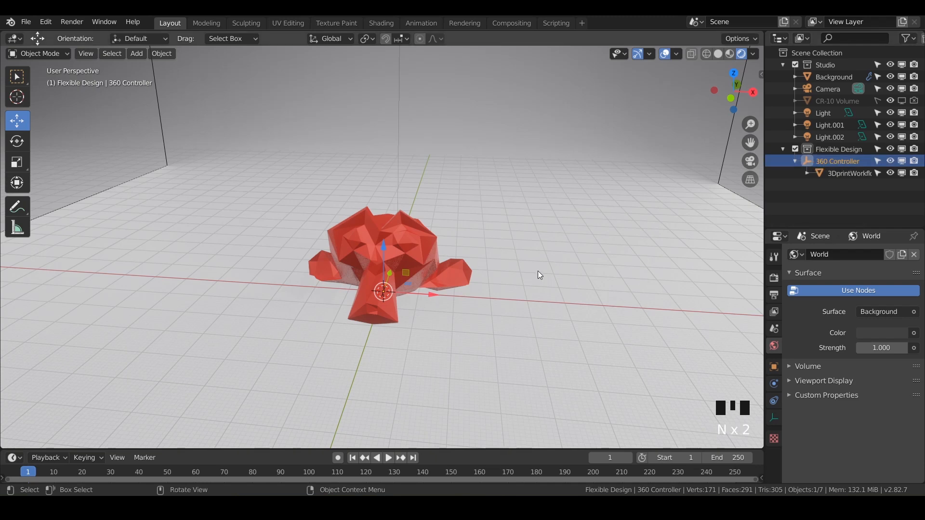
pyautogui.press('n')
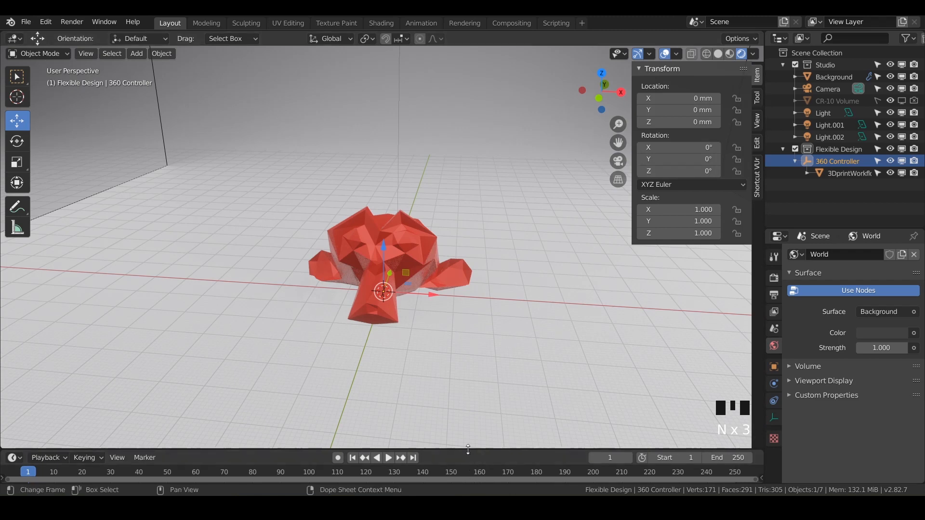
# - Enlarge the timeline and insert keyframes for the 360 Controller's X, Y and Z rotation of 0° at frame 1
pyautogui.moveTo(468, 450); pyautogui.dragTo(467, 414)
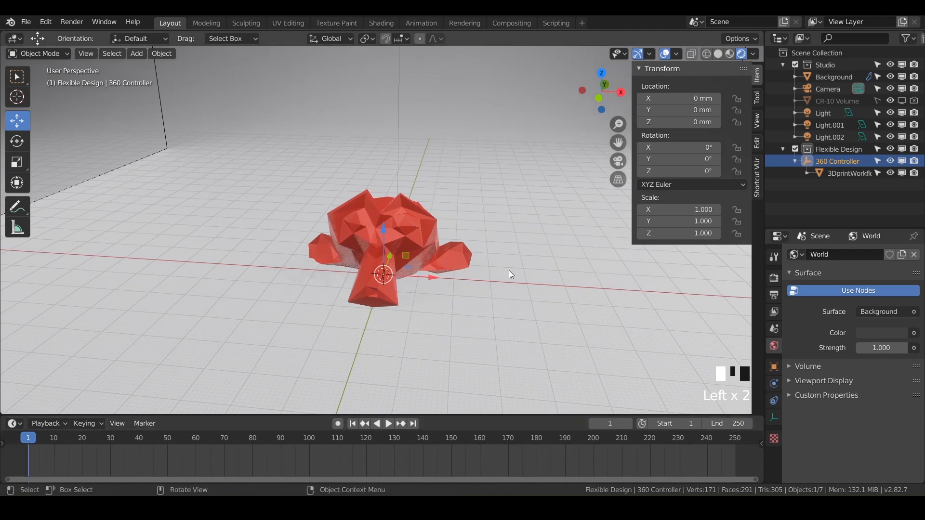
pyautogui.rightClick(665, 170)
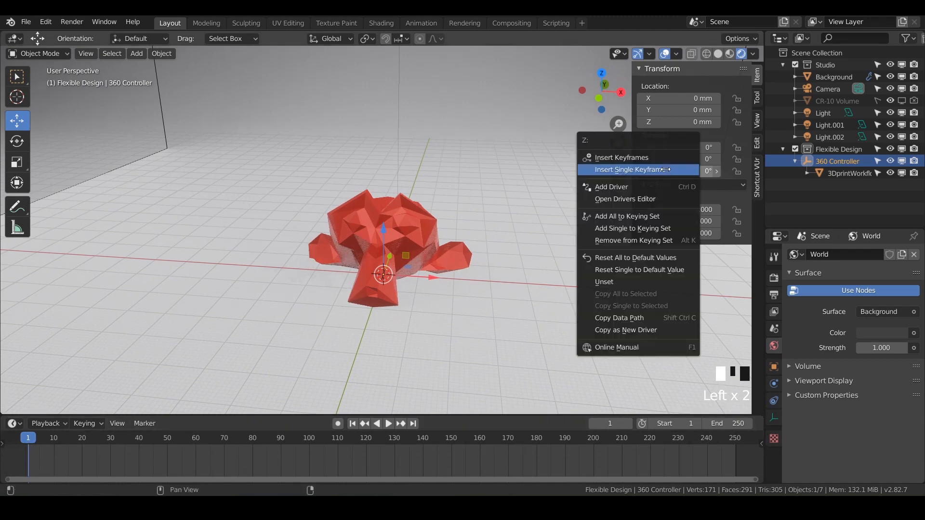
pyautogui.click(619, 159)
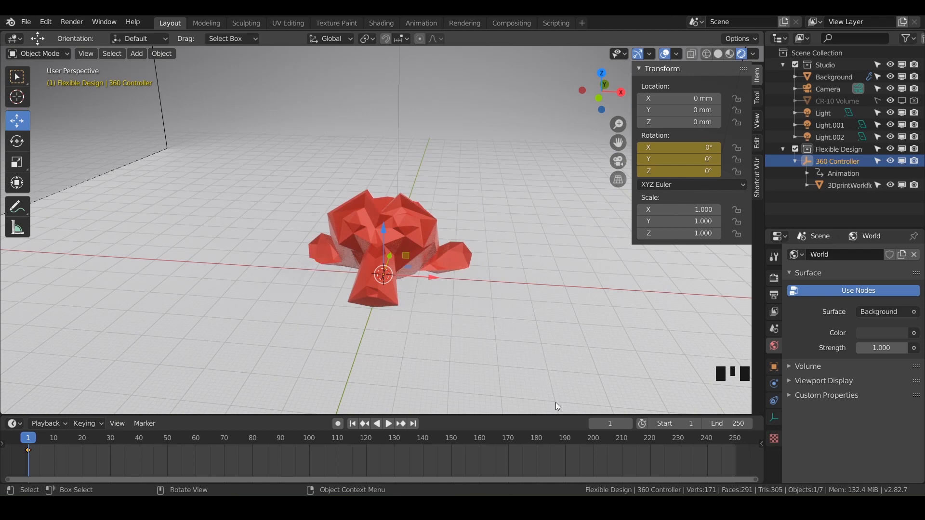
# - Set the animation's end frame to 120
pyautogui.click(728, 424)
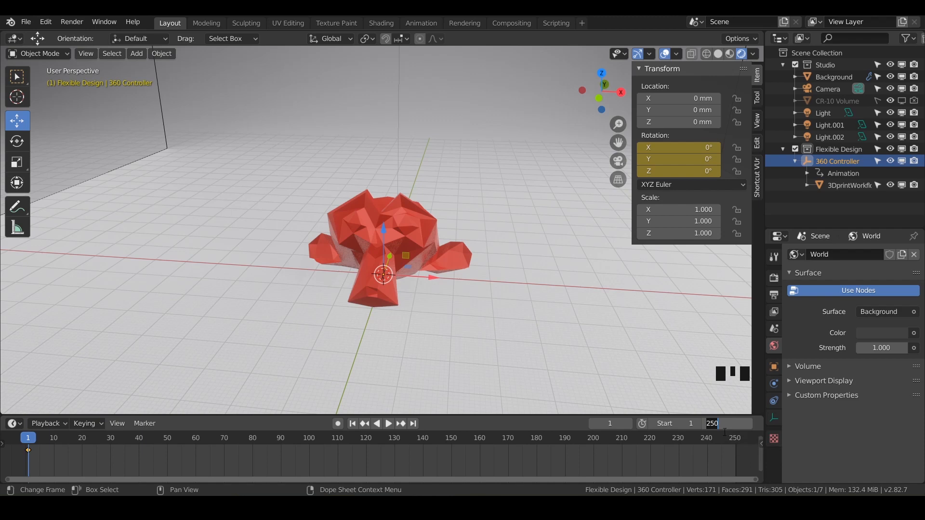
pyautogui.write('24*')
pyautogui.press('Return')
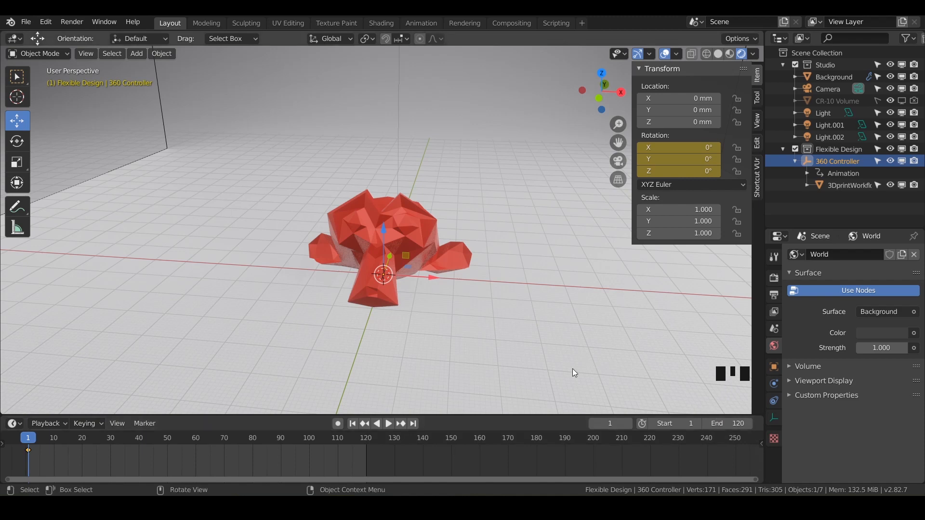
# - At frame 121, set the 360 Controller's Z rotation to 360° and insert a single keyframe for it
pyautogui.keyDown('shift'); pyautogui.moveTo(391, 280); pyautogui.dragTo(411, 285, button='middle'); pyautogui.keyUp('shift')
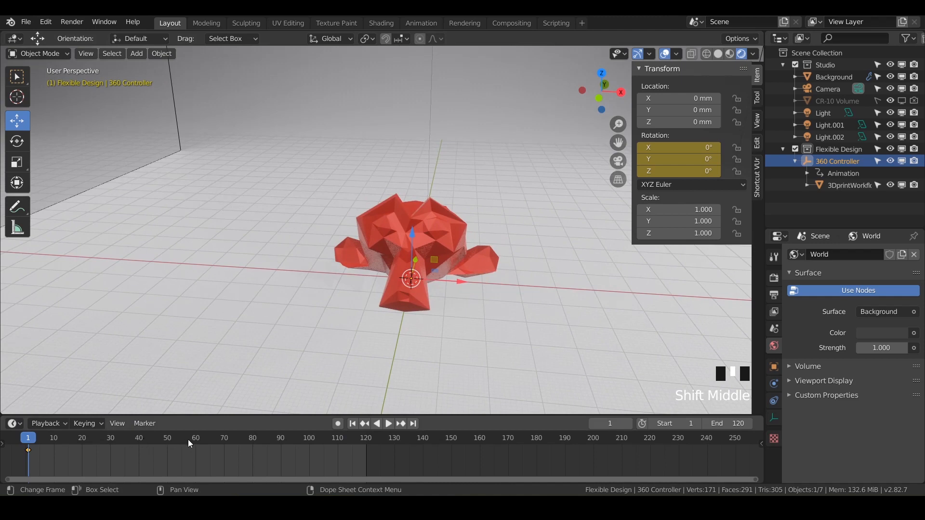
pyautogui.moveTo(189, 444); pyautogui.dragTo(367, 439)
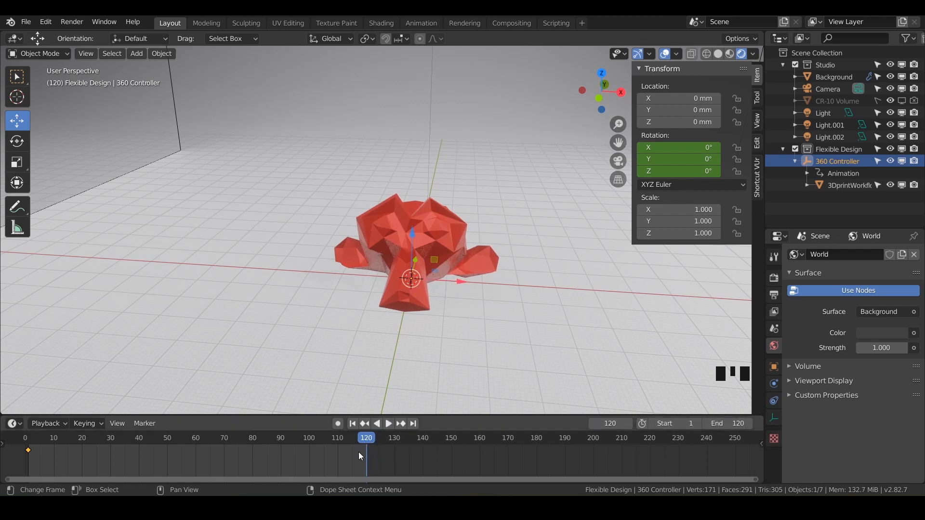
pyautogui.moveTo(363, 440); pyautogui.dragTo(369, 443)
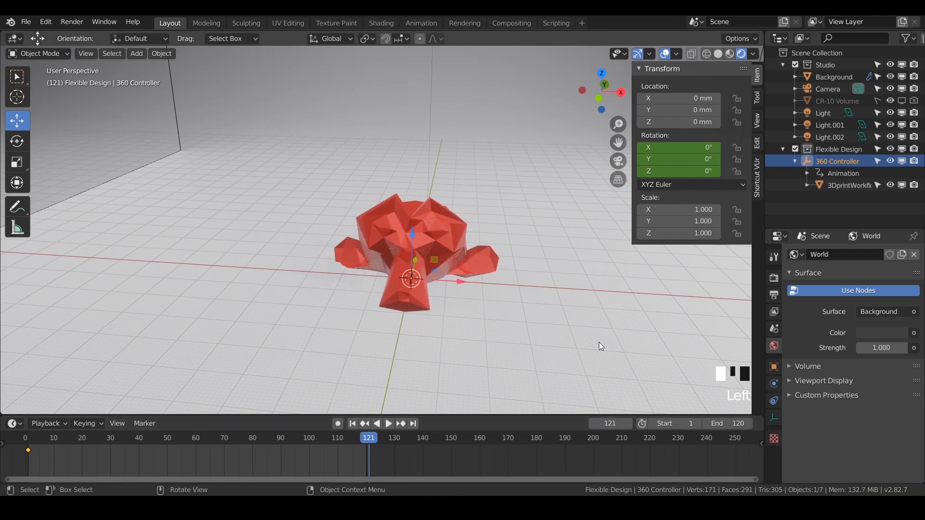
pyautogui.click(695, 176)
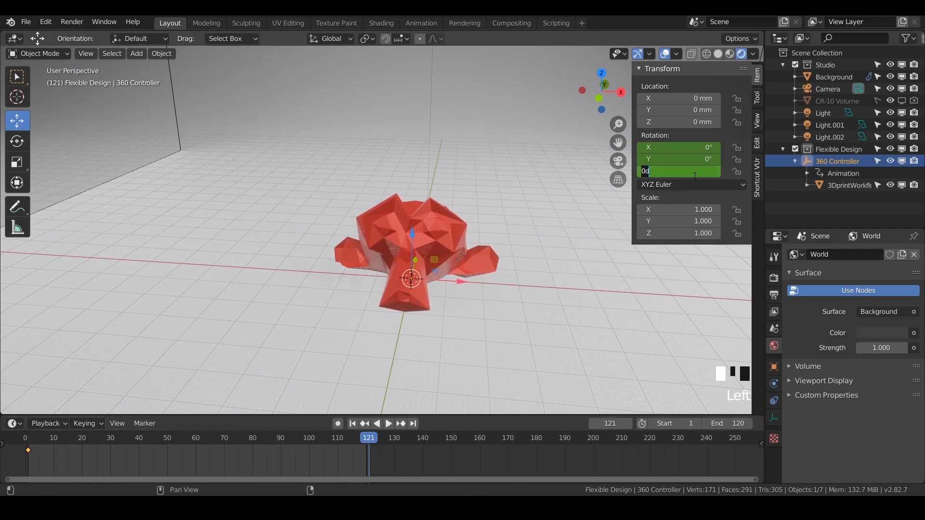
pyautogui.write('360')
pyautogui.press('Return')
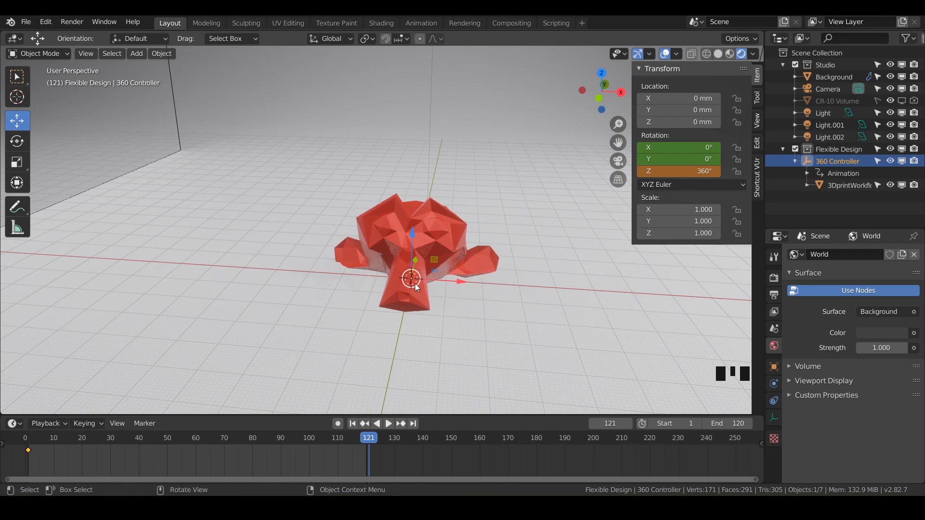
pyautogui.rightClick(678, 172)
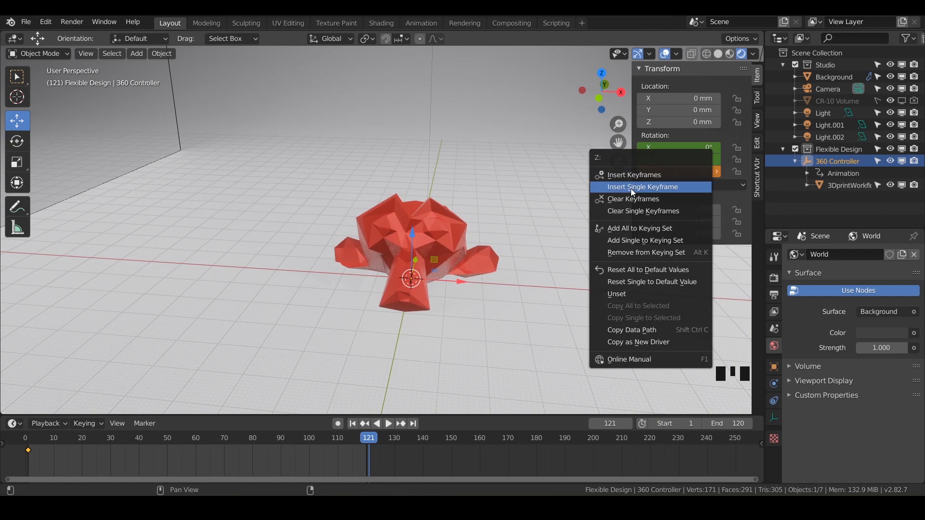
pyautogui.click(681, 187)
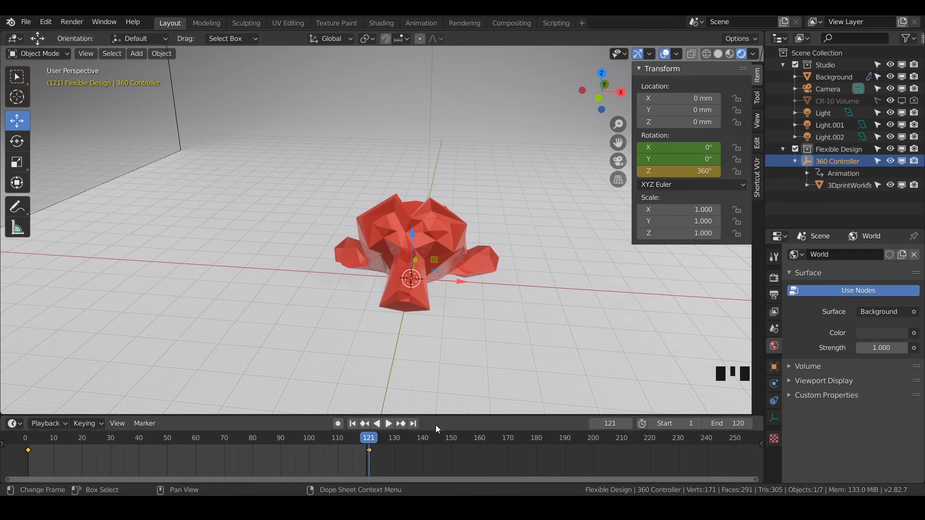
# - Preview the rotation, stop playback and set the 360 Controller's keyframe interpolation to Linear
pyautogui.click(389, 424)
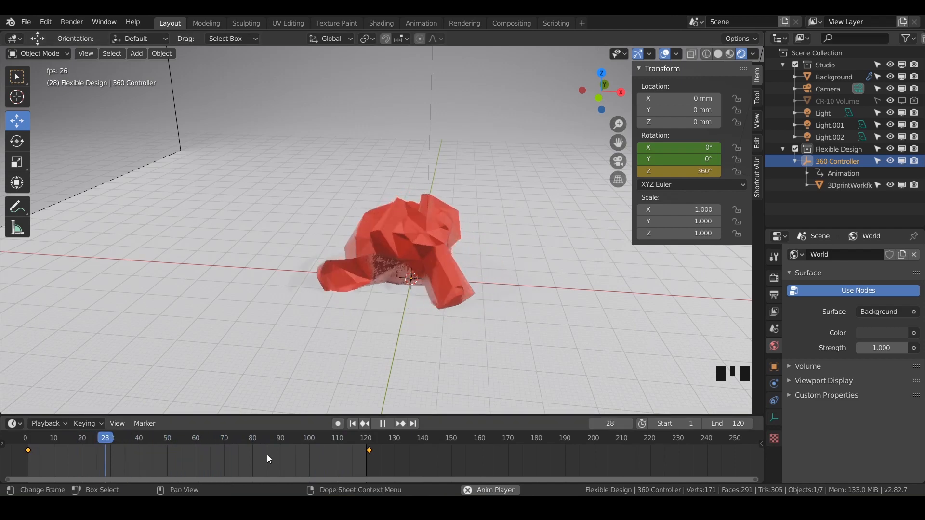
pyautogui.click(386, 424)
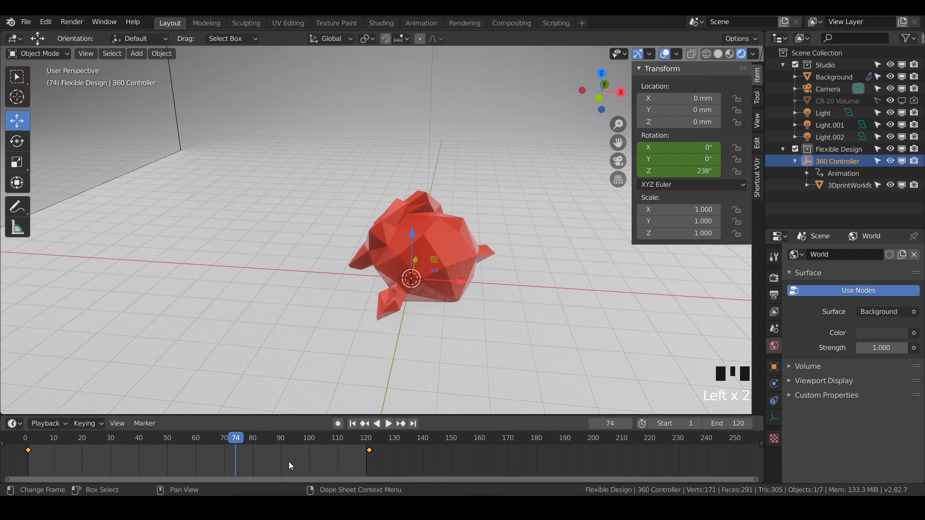
pyautogui.press('t')
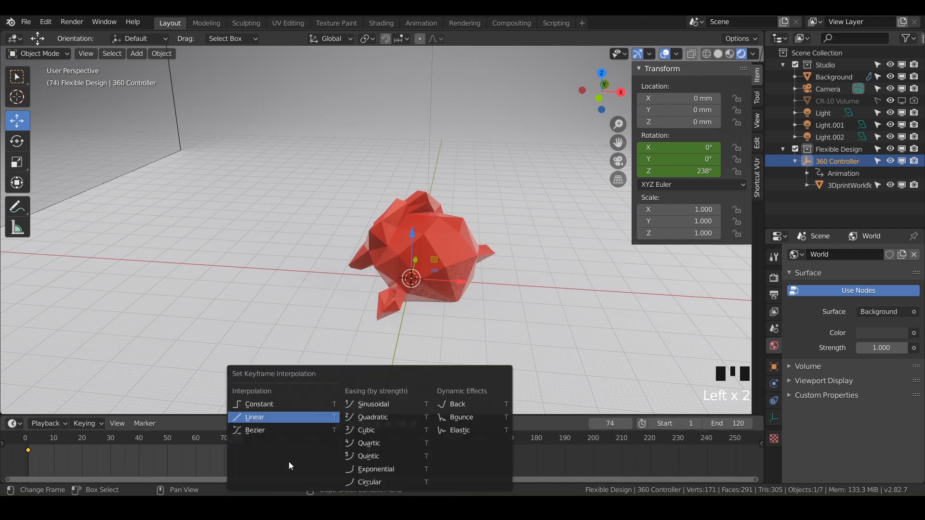
pyautogui.click(258, 418)
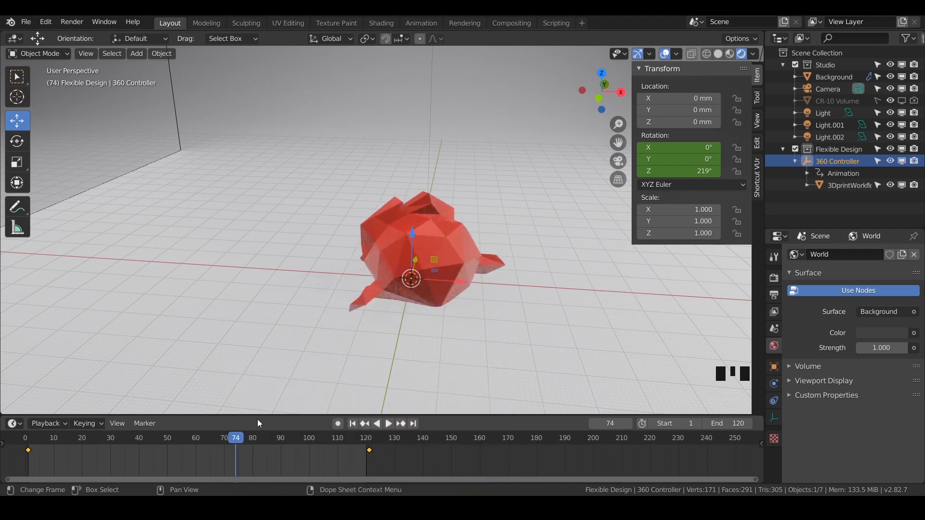
# - Play the turntable animation through the camera view and select the low-poly Suzanne model
pyautogui.click(388, 424)
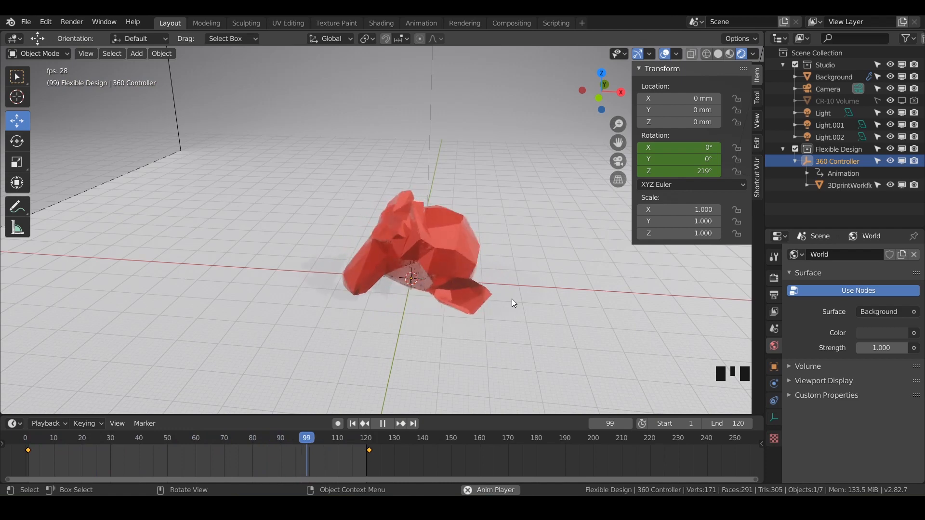
pyautogui.press('KP_0')
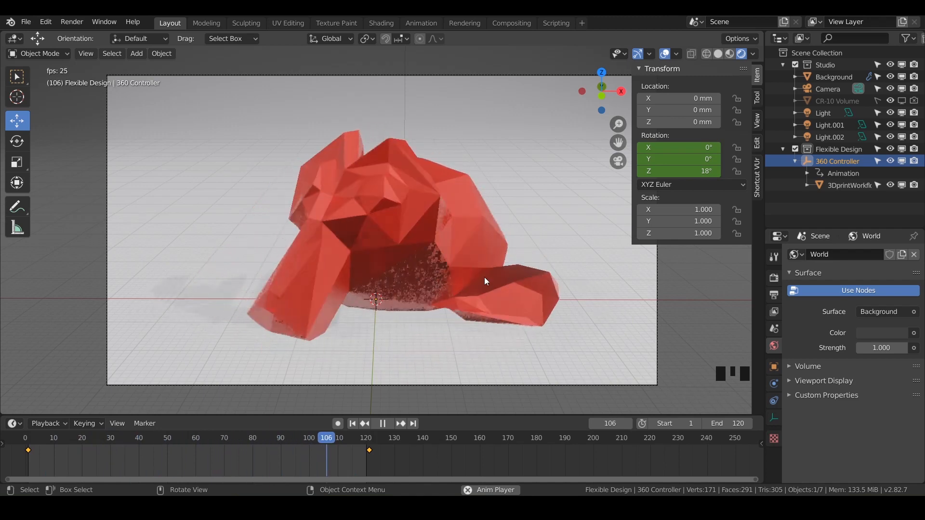
pyautogui.doubleClick(435, 271)
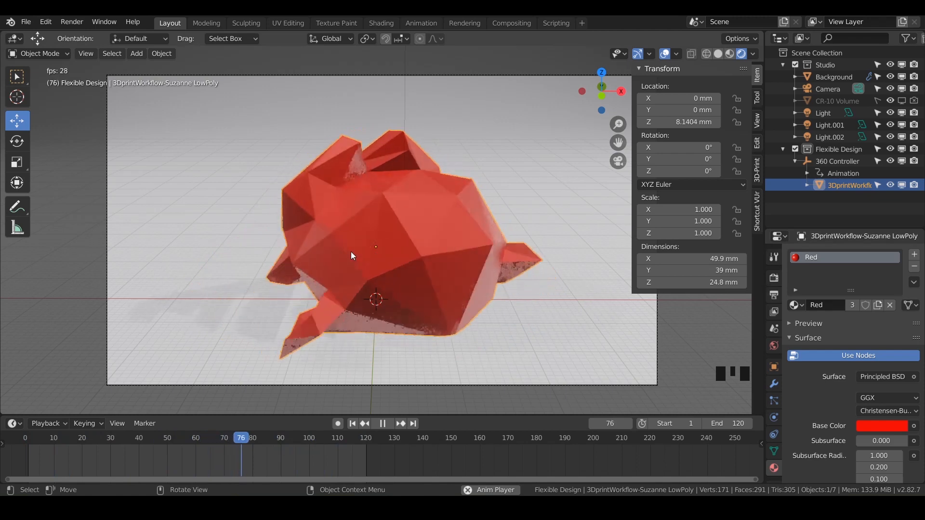
# - Display the scene's output properties and hide the transform properties in the viewport
pyautogui.click(773, 296)
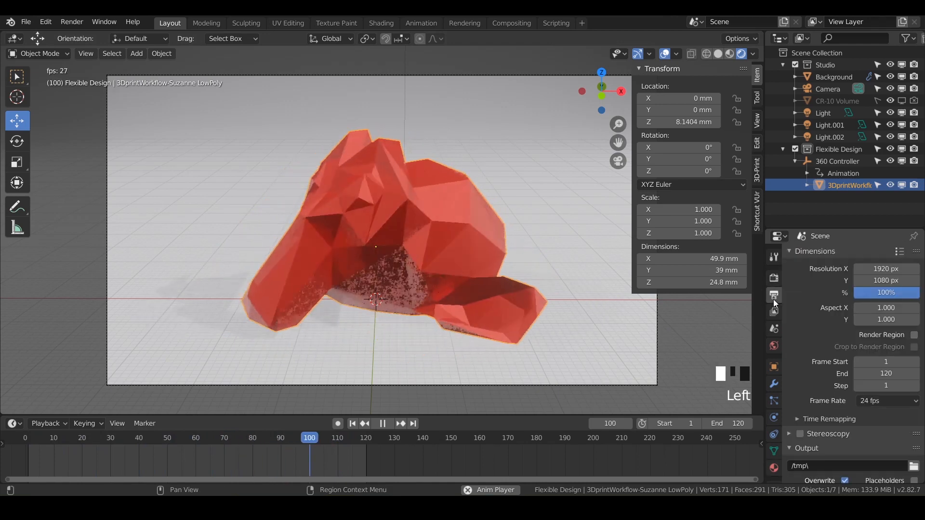
pyautogui.press('space')
pyautogui.press('space')
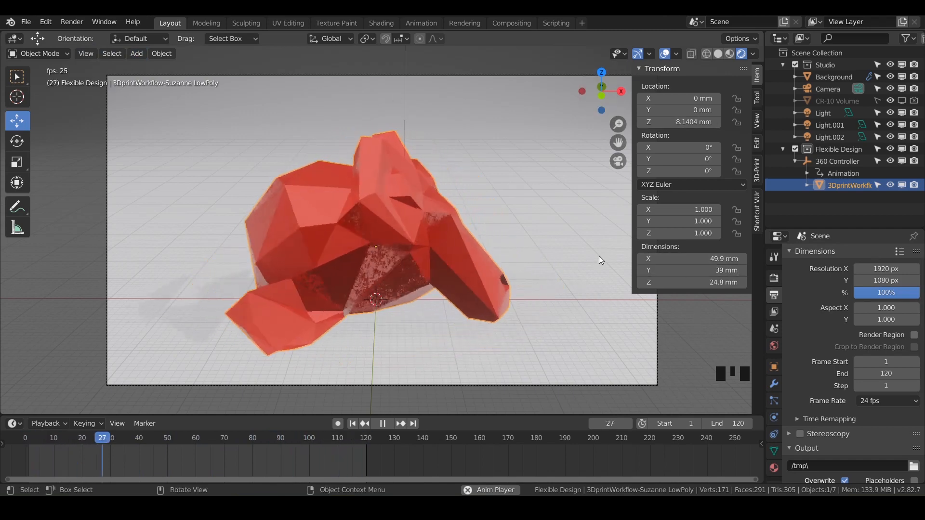
pyautogui.press('n')
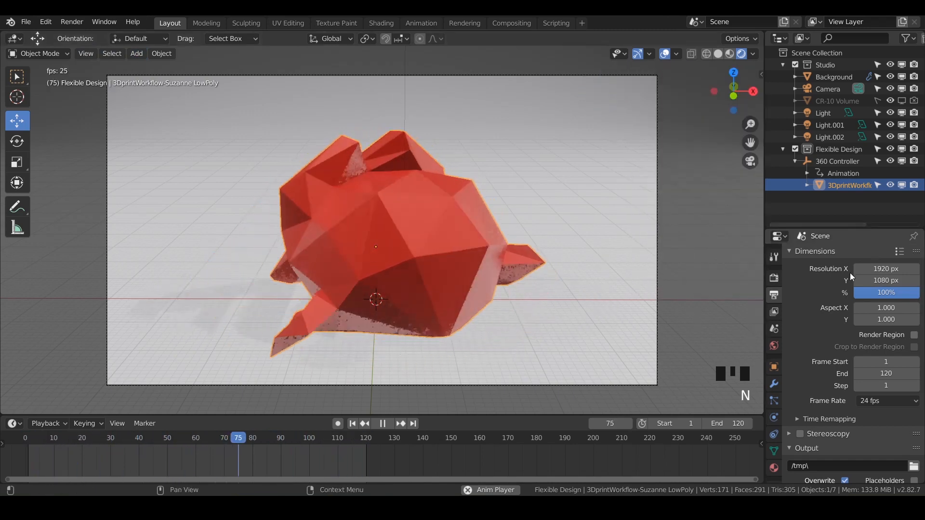
# - Set the render resolution's X value to 1080 px for a square frame and zoom out to see it
pyautogui.click(875, 269)
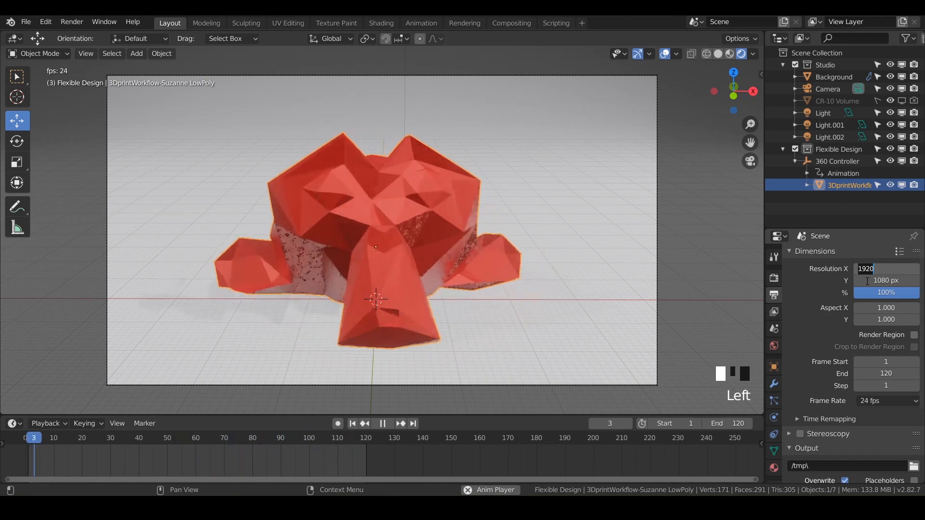
pyautogui.write('10')
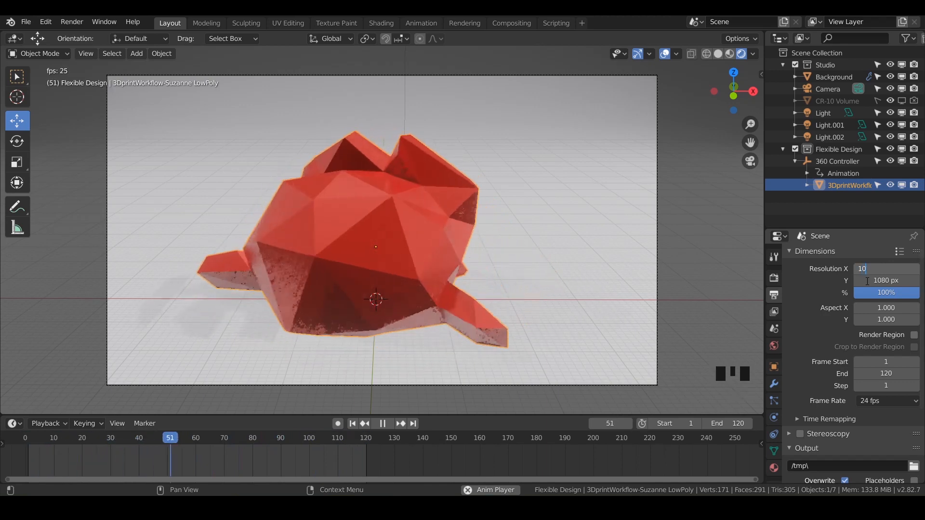
pyautogui.write('80')
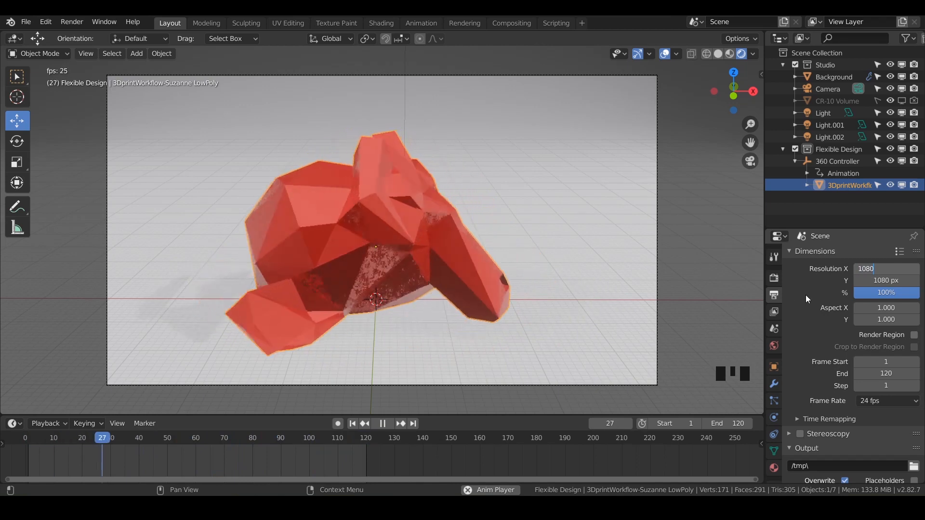
pyautogui.press('Return')
pyautogui.scroll(-3, 417, 236)
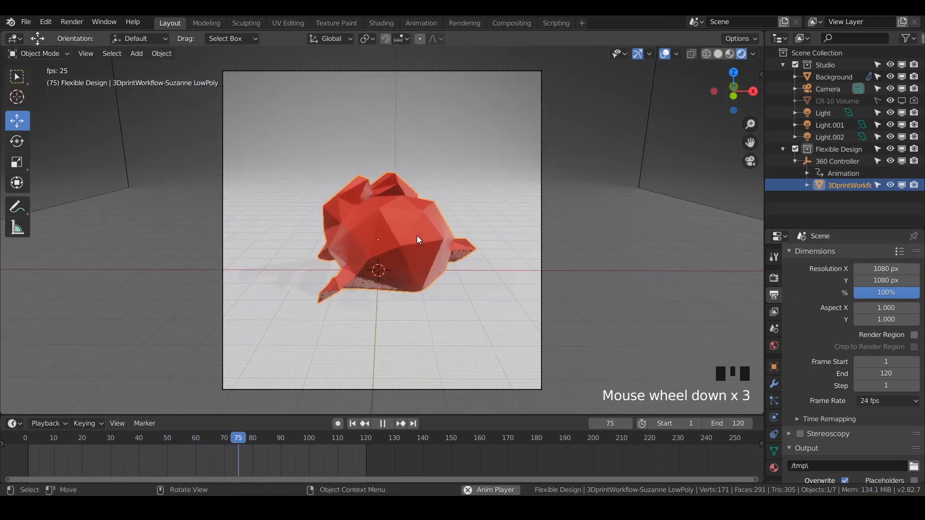
# - Set the render resolution's Y value to 1920 px for a portrait frame
pyautogui.click(882, 268)
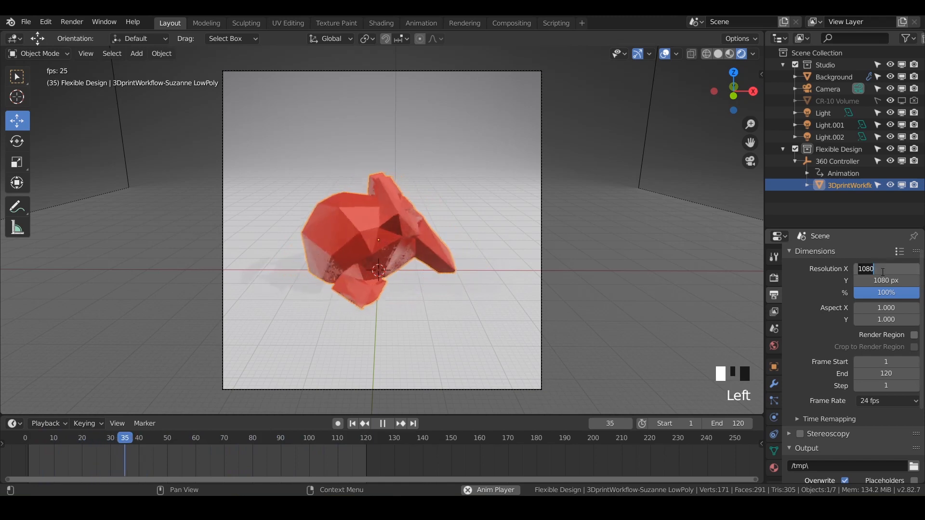
pyautogui.click(859, 296)
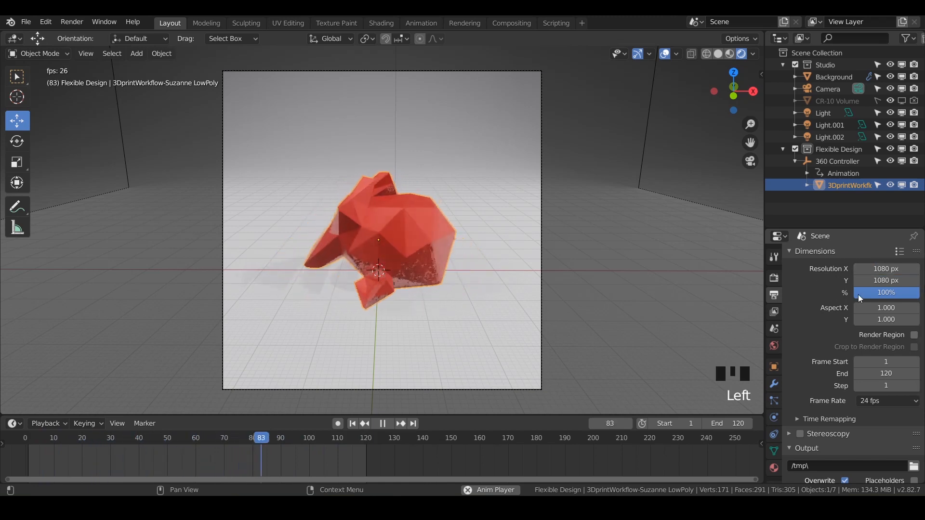
pyautogui.click(878, 280)
pyautogui.write('1920')
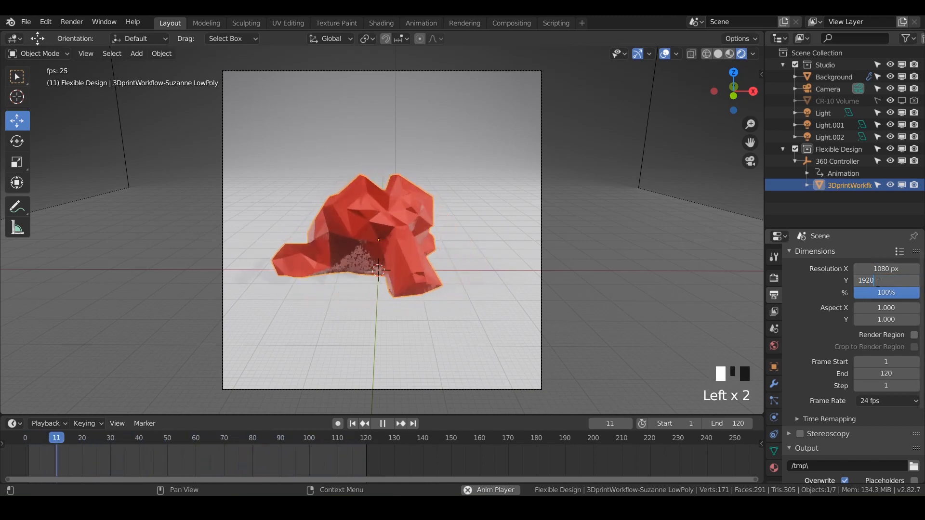
pyautogui.scroll(-1, 507, 245)
pyautogui.scroll(1, 507, 244)
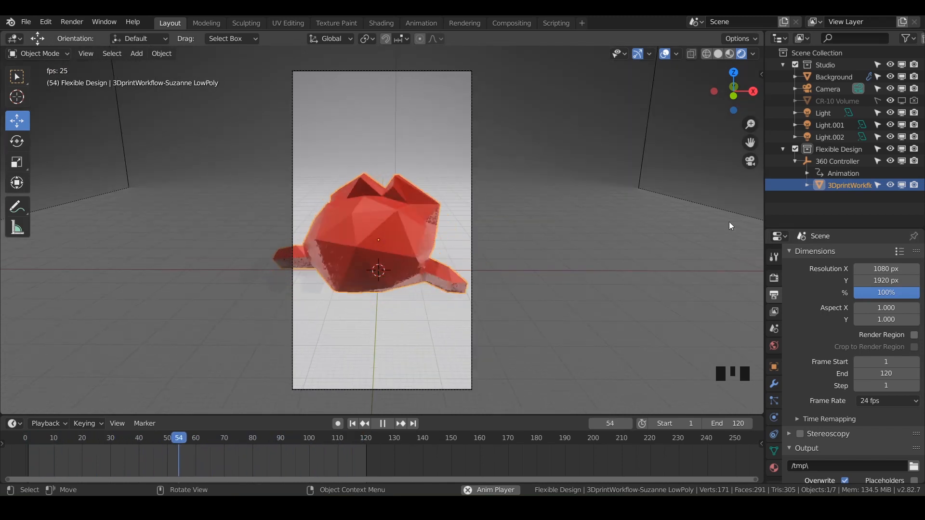
# - Set the render resolution back to landscape at 1920 px by 1080 px
pyautogui.click(886, 270)
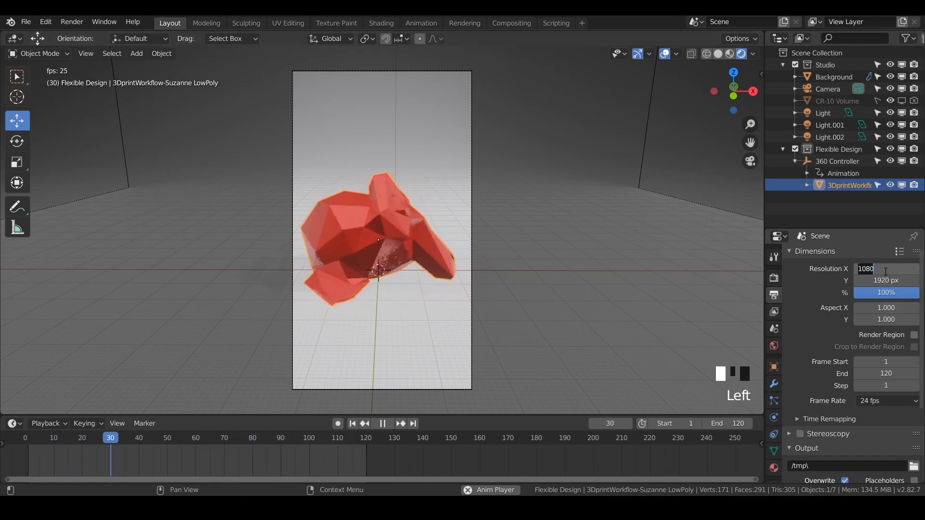
pyautogui.write('1920')
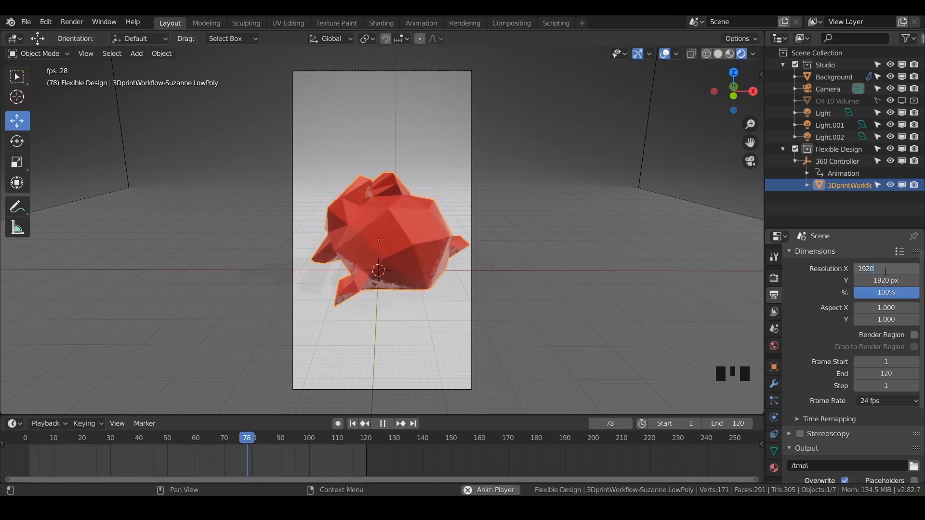
pyautogui.press('Return')
pyautogui.click(882, 282)
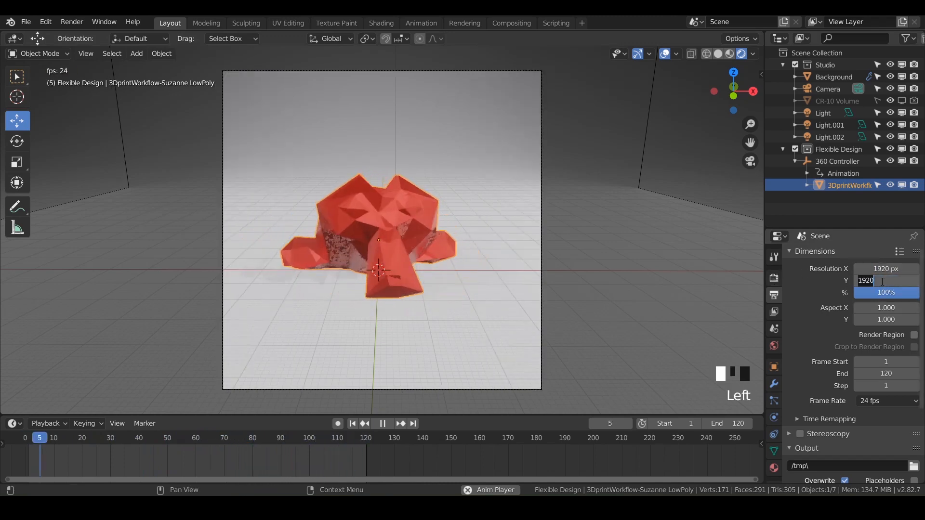
pyautogui.write('1080')
pyautogui.press('Return')
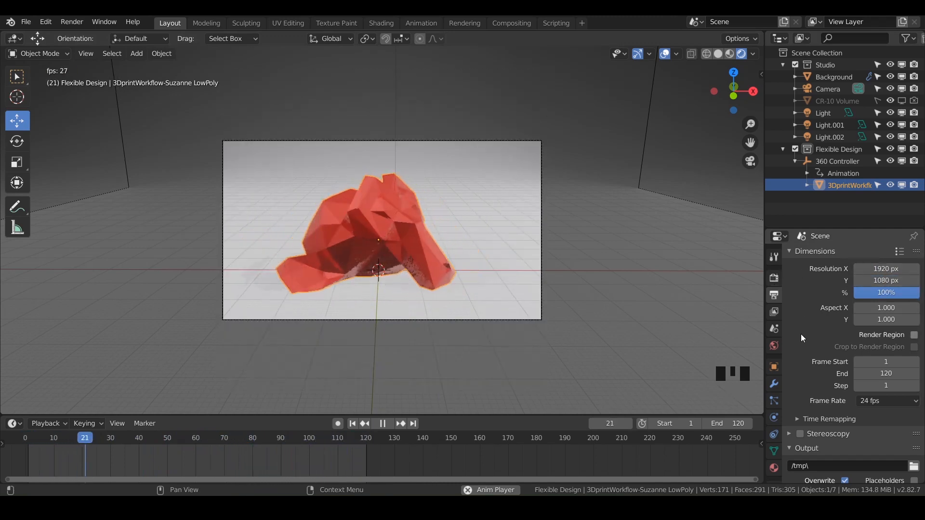
# - Set the render output path to Suzanne_360.avi in the Renders folder of 11_EEVEE
pyautogui.scroll(-3, 800, 334)
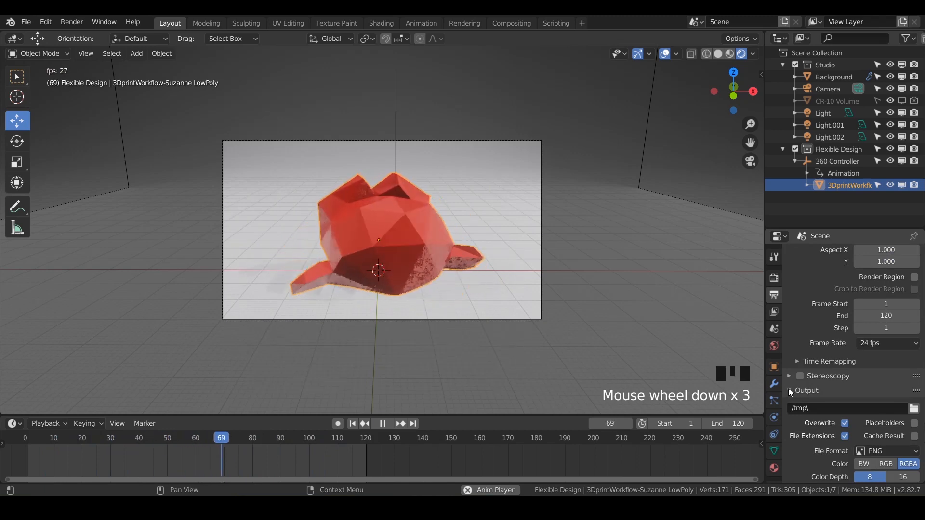
pyautogui.click(789, 390)
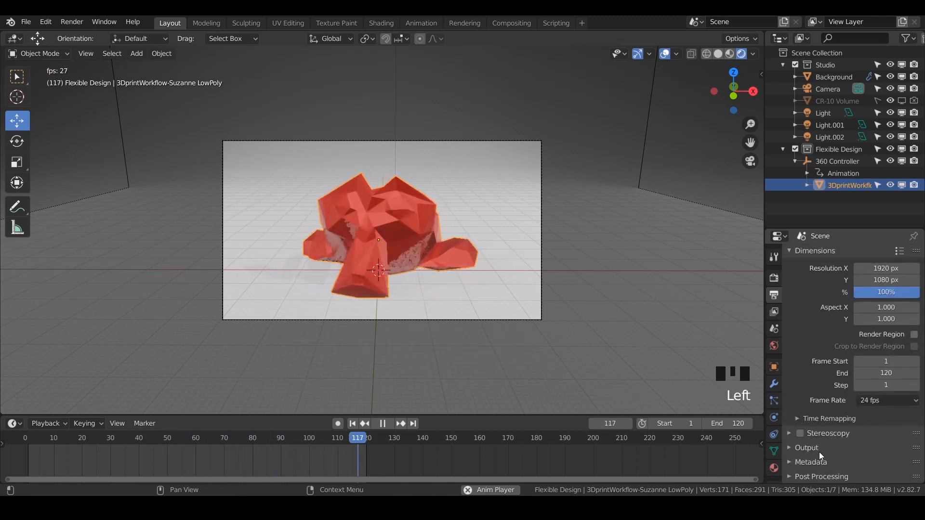
pyautogui.scroll(-1, 819, 452)
pyautogui.click(789, 449)
pyautogui.scroll(-1, 788, 386)
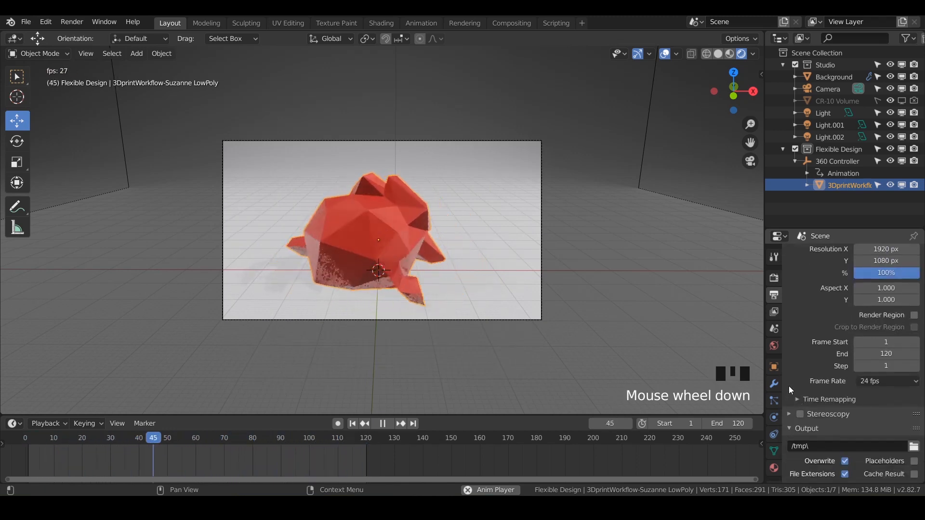
pyautogui.scroll(-4, 788, 386)
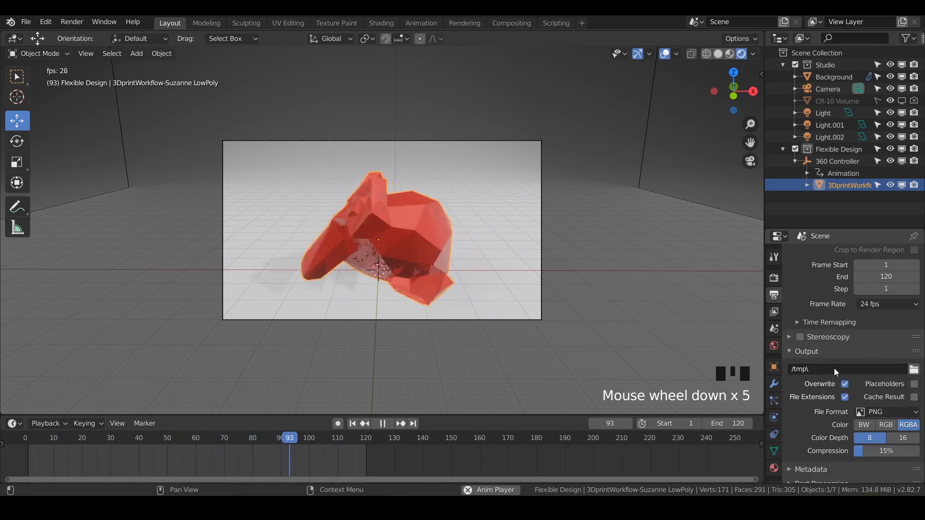
pyautogui.click(914, 370)
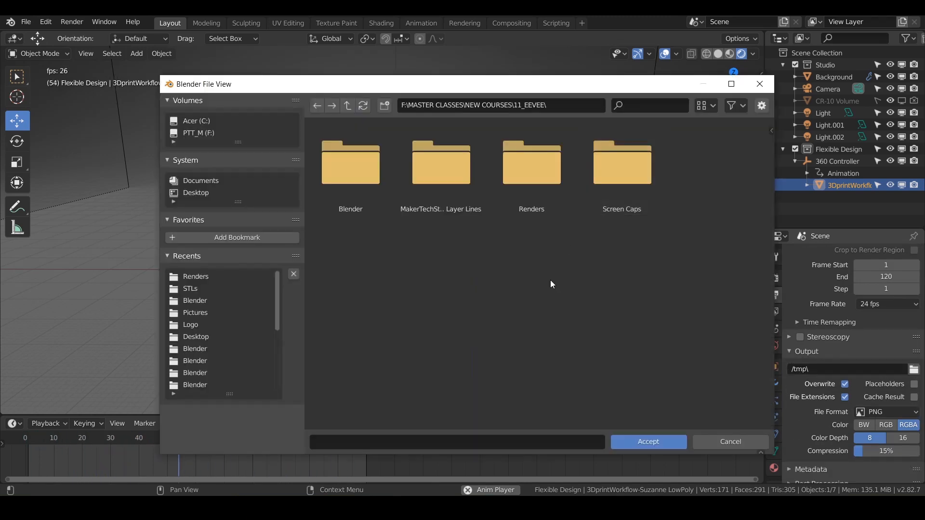
pyautogui.click(530, 164)
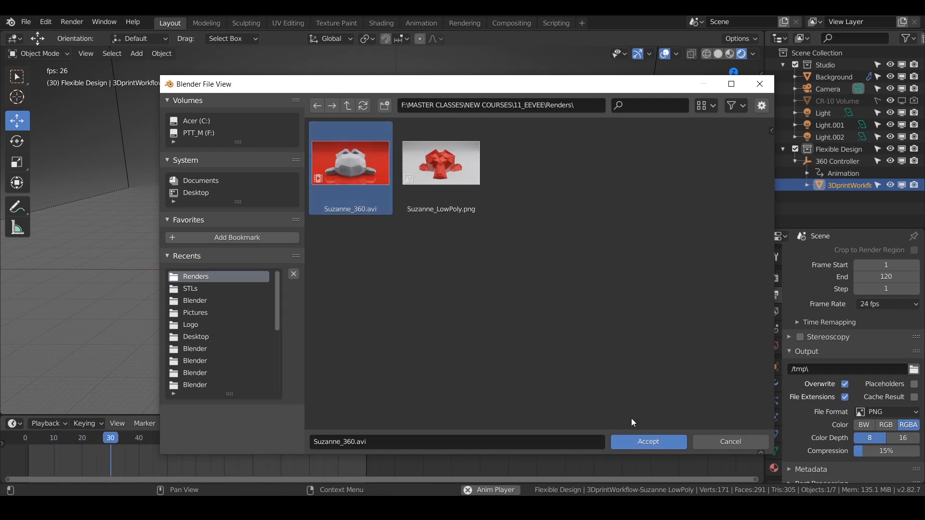
pyautogui.click(680, 440)
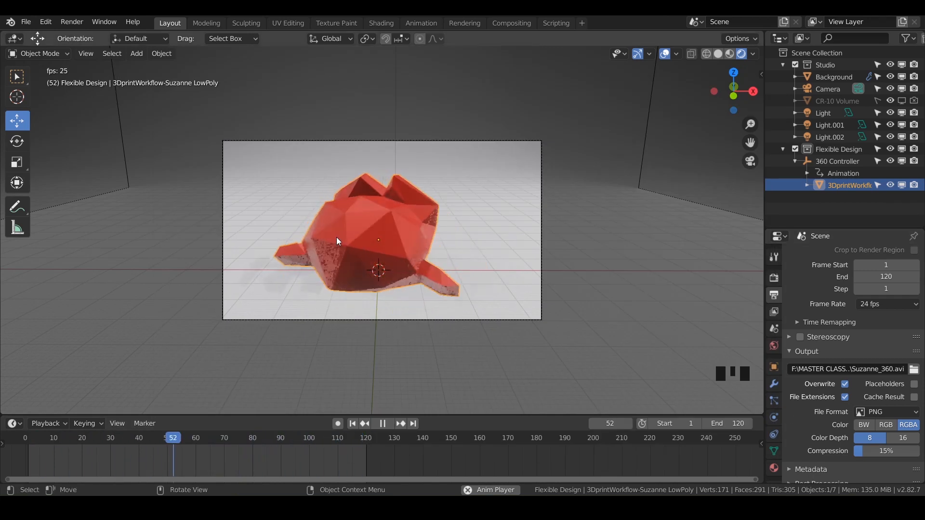
# - Set the output file format to AVI JPEG with 100% quality
pyautogui.scroll(-7, 870, 351)
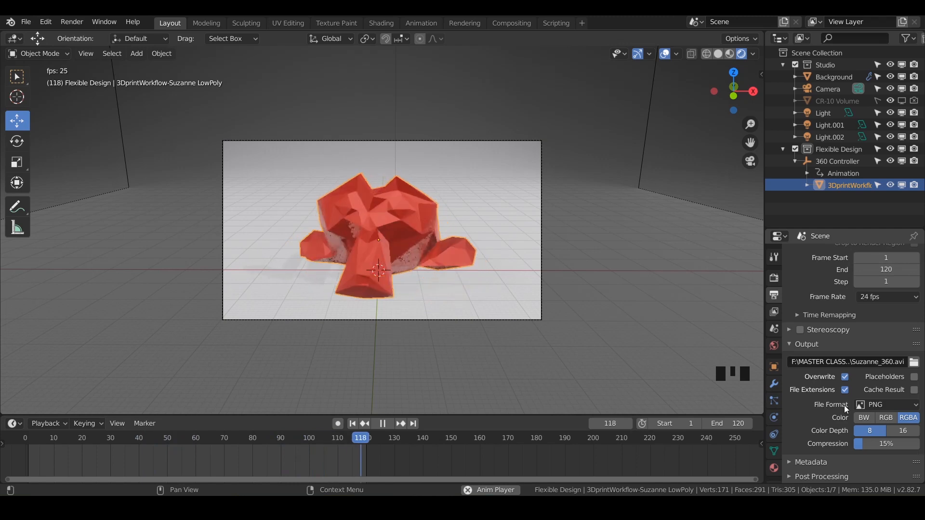
pyautogui.click(891, 405)
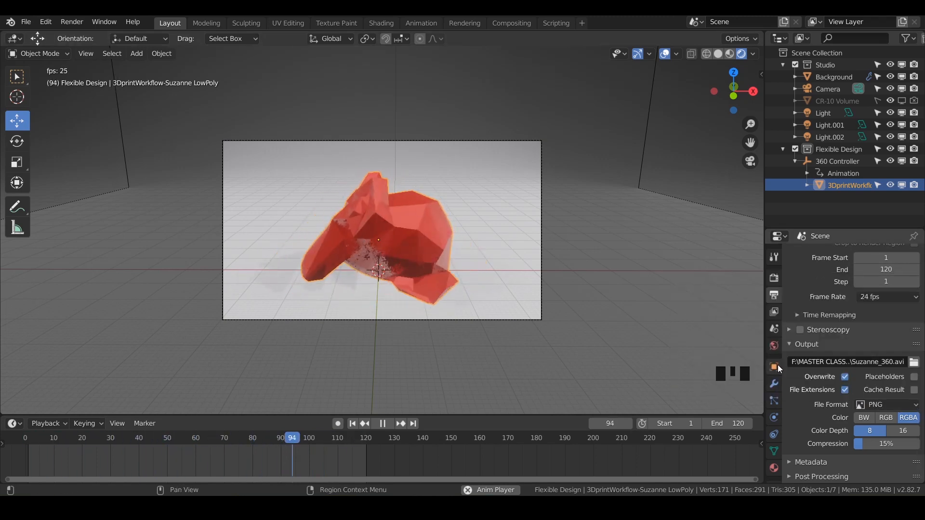
pyautogui.click(892, 403)
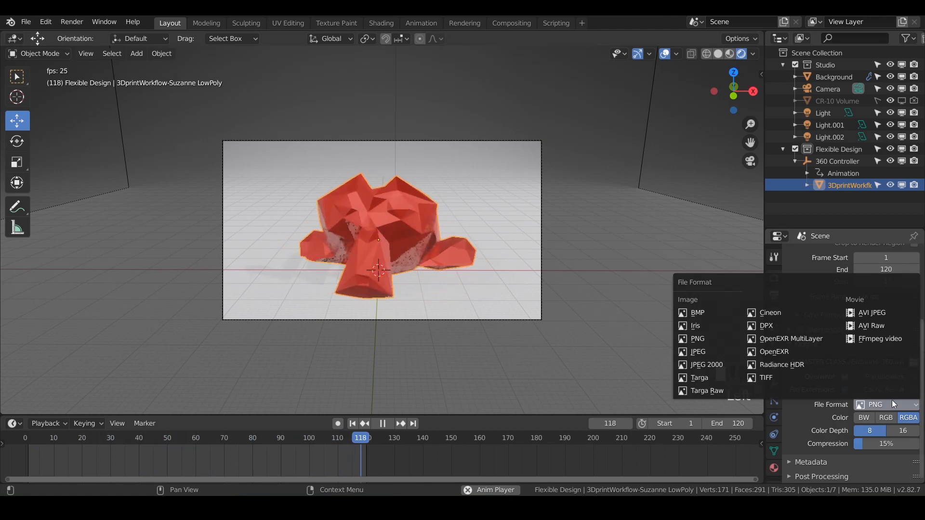
pyautogui.click(872, 313)
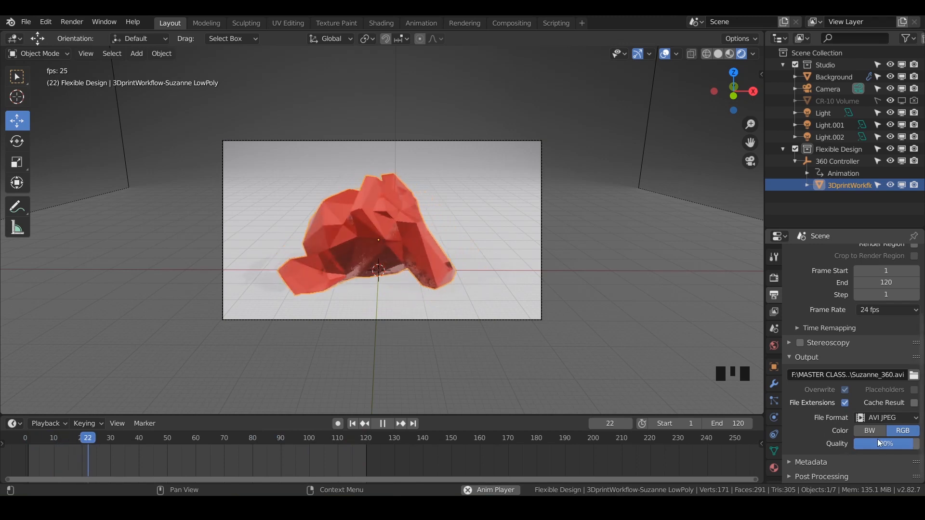
pyautogui.moveTo(895, 443); pyautogui.dragTo(917, 443)
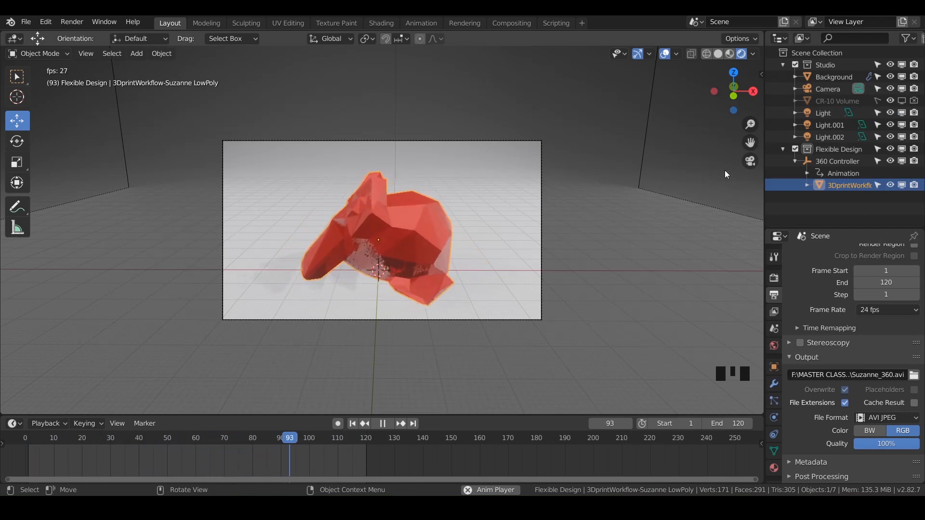
# - Select the CR-10 Volume object to check its render visibility, and render the full animation
pyautogui.click(825, 100)
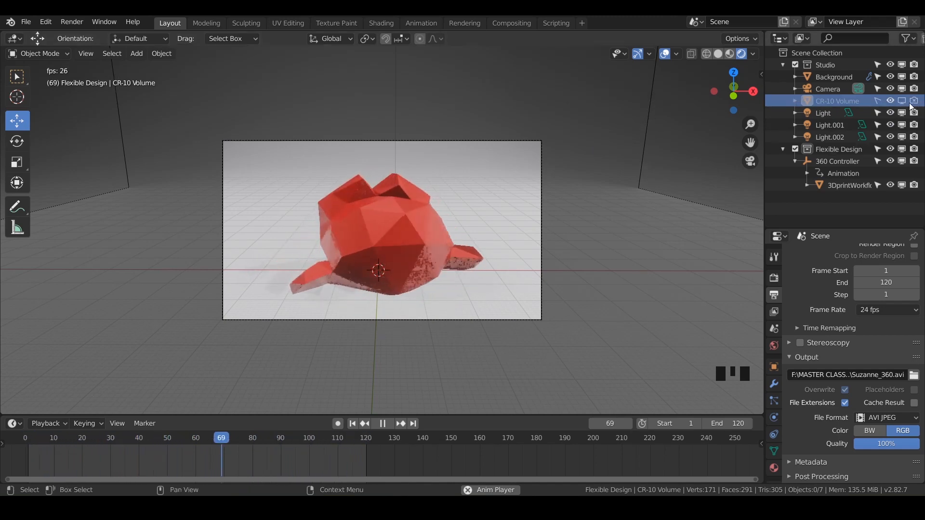
pyautogui.click(70, 22)
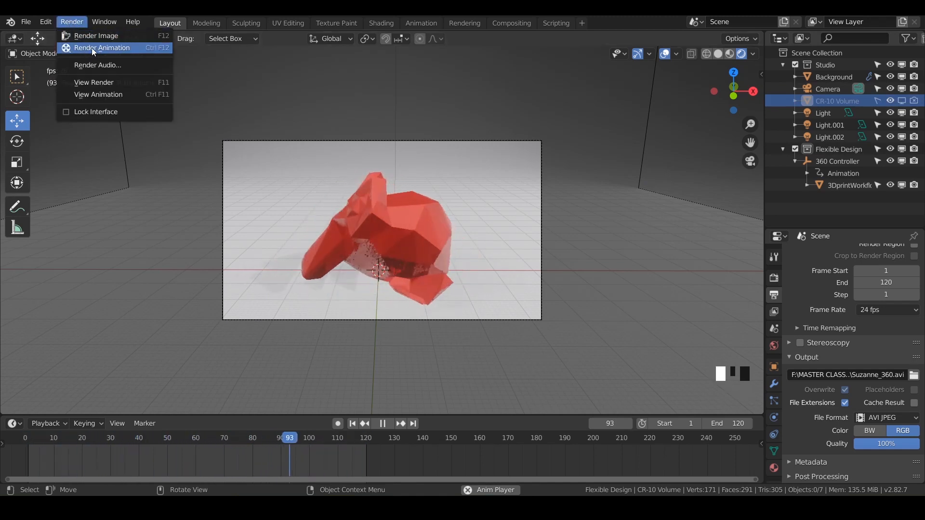
pyautogui.click(140, 48)
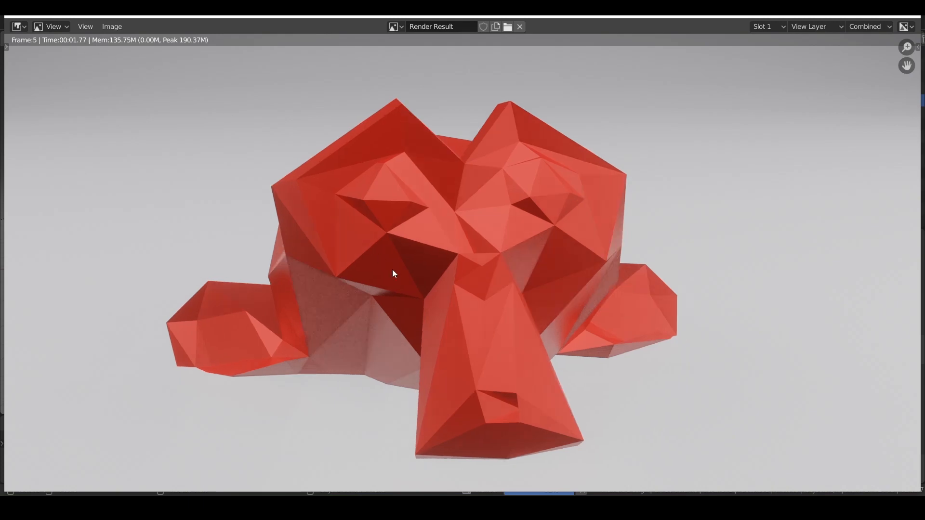
pyautogui.scroll(-5, 434, 280)
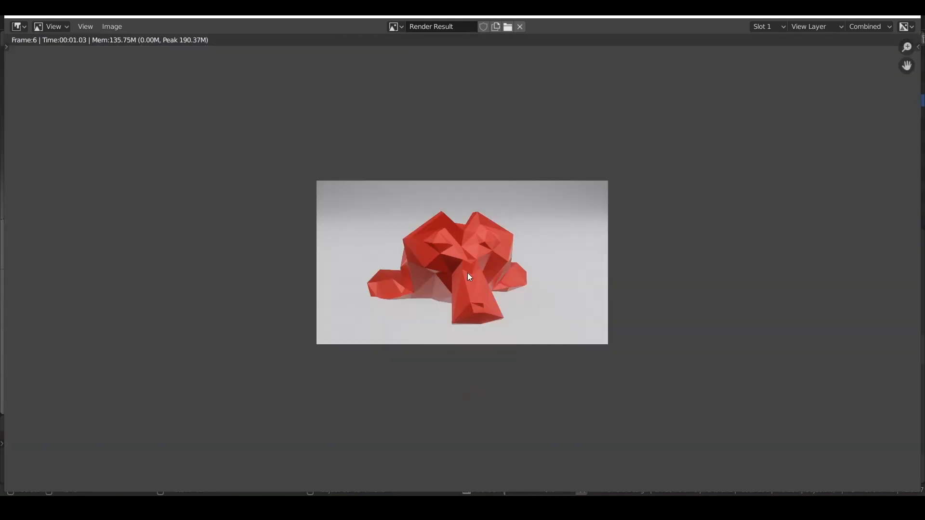
pyautogui.scroll(1, 467, 271)
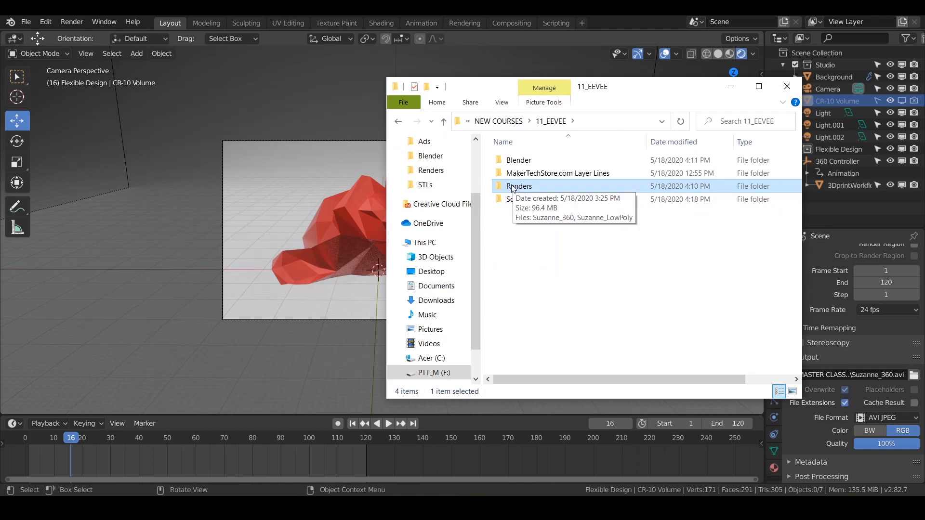
# - Play the rendered Suzanne_360 video from the Renders folder in full screen, and close the player and folder window
pyautogui.doubleClick(517, 191)
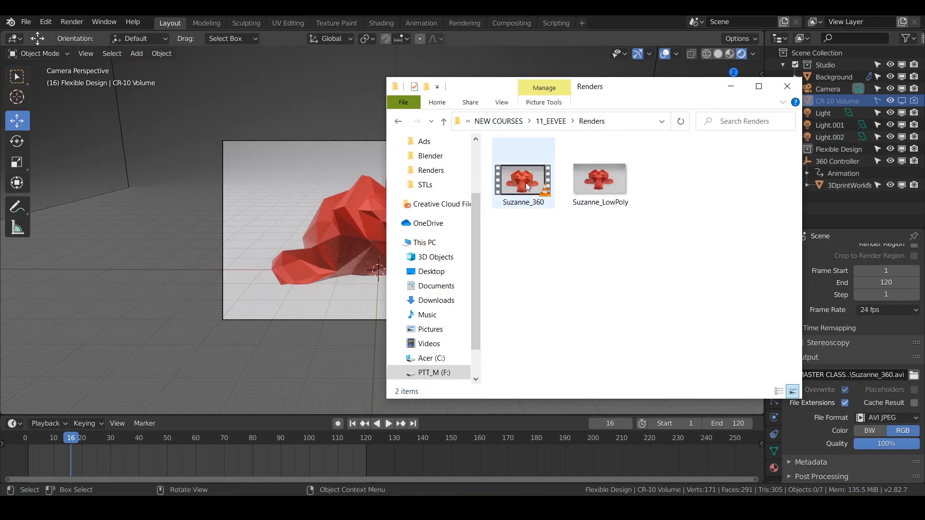
pyautogui.doubleClick(525, 186)
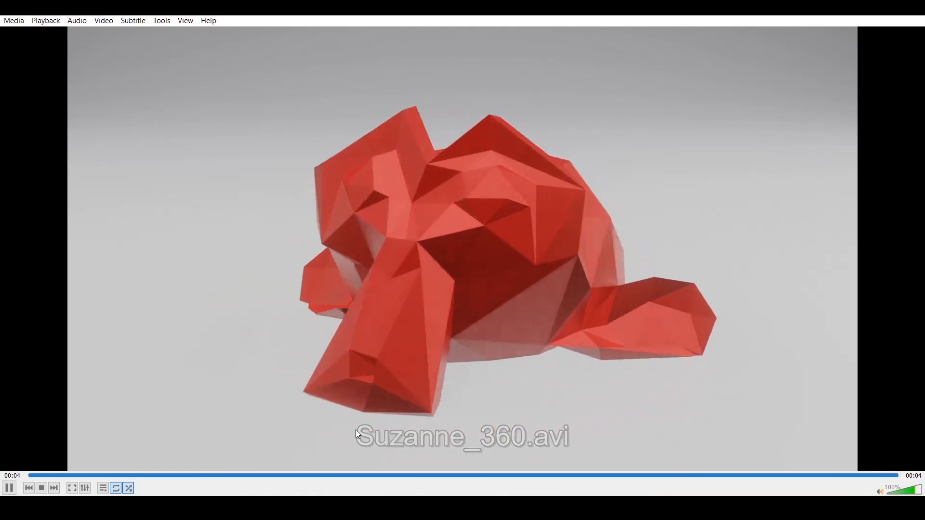
pyautogui.click(72, 488)
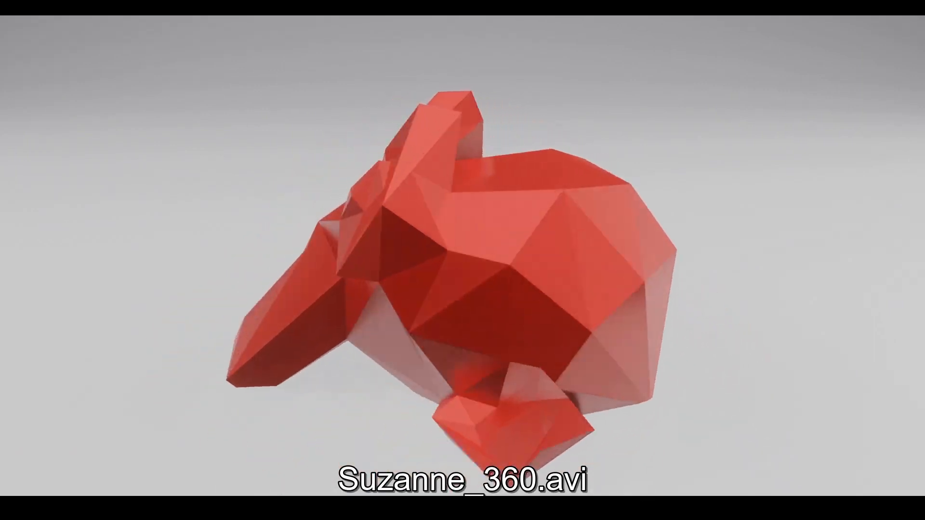
pyautogui.press('Escape')
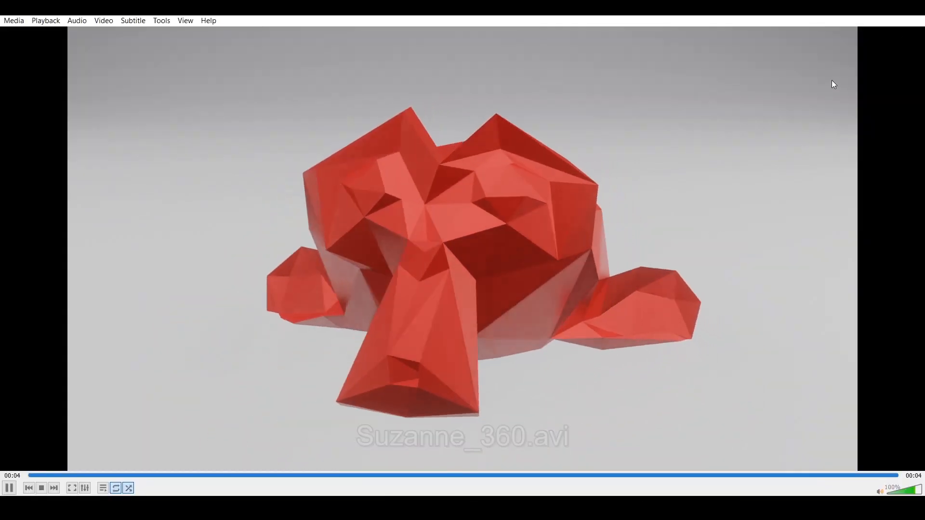
pyautogui.click(910, 8)
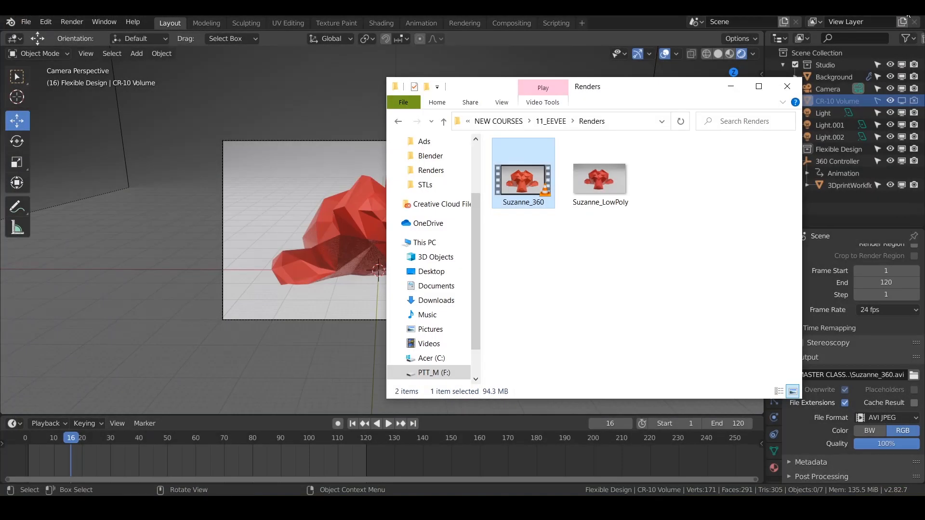
pyautogui.click(787, 87)
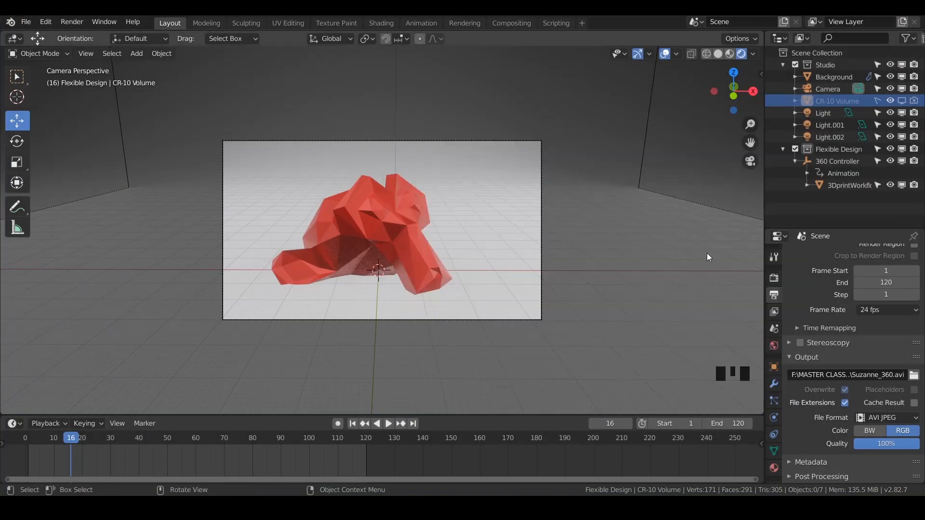
# - Try the Cycles render engine on the scene and switch back to Eevee
pyautogui.click(774, 278)
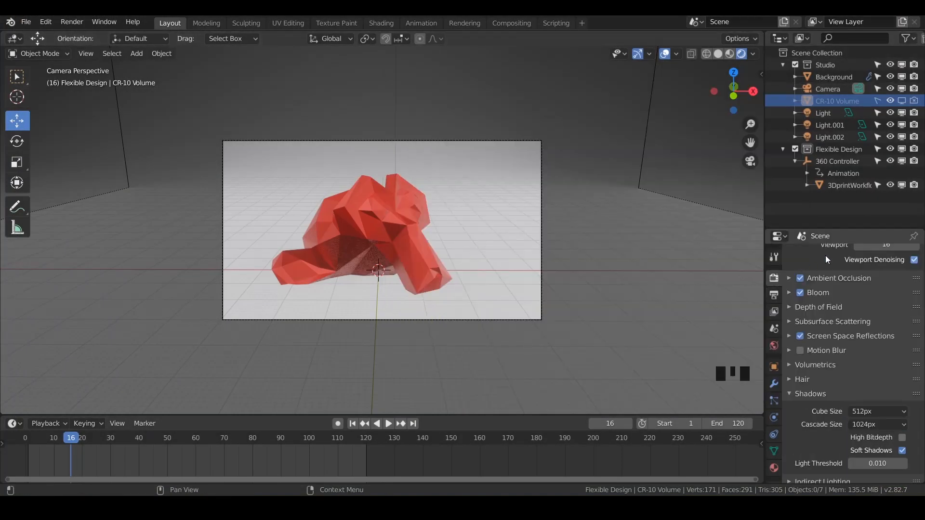
pyautogui.click(807, 271)
pyautogui.click(871, 256)
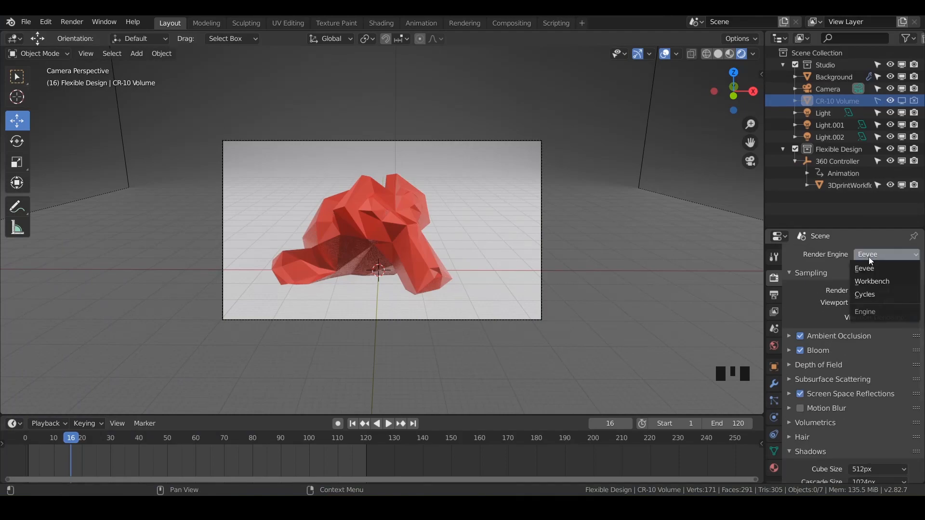
pyautogui.click(859, 292)
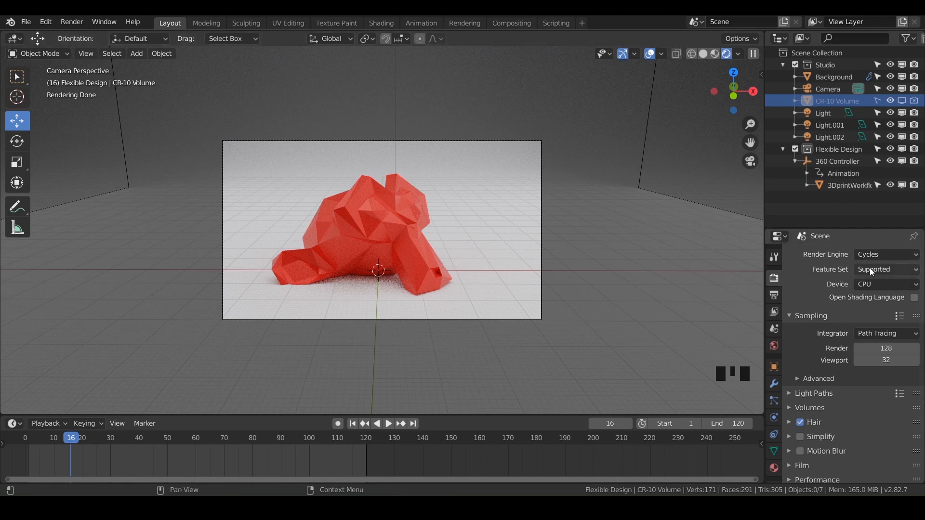
pyautogui.click(877, 257)
pyautogui.click(868, 263)
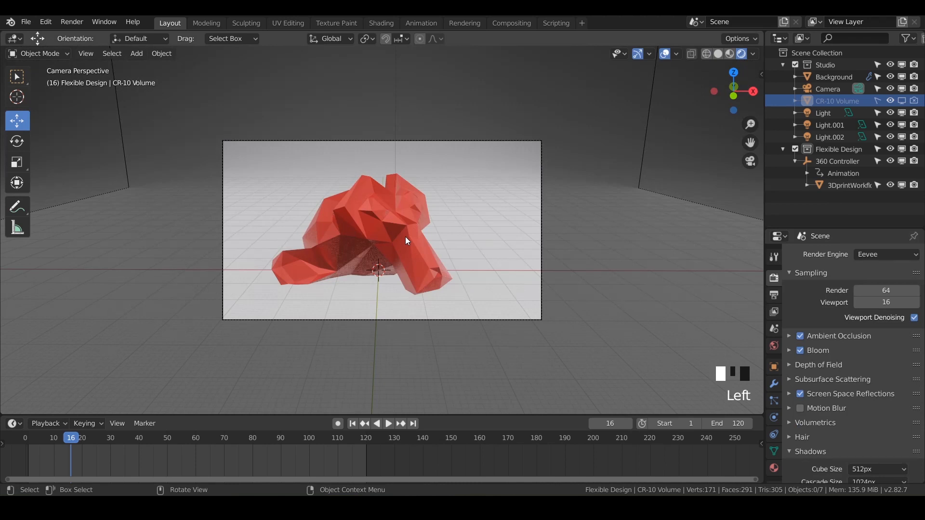
# - Save the project and import Box_Animal-Elephant.stl from the 06_BOX_ANIMAL STLs folder into the Flexible Design collection
pyautogui.hotkey('ctrl', 's')
pyautogui.click(835, 153)
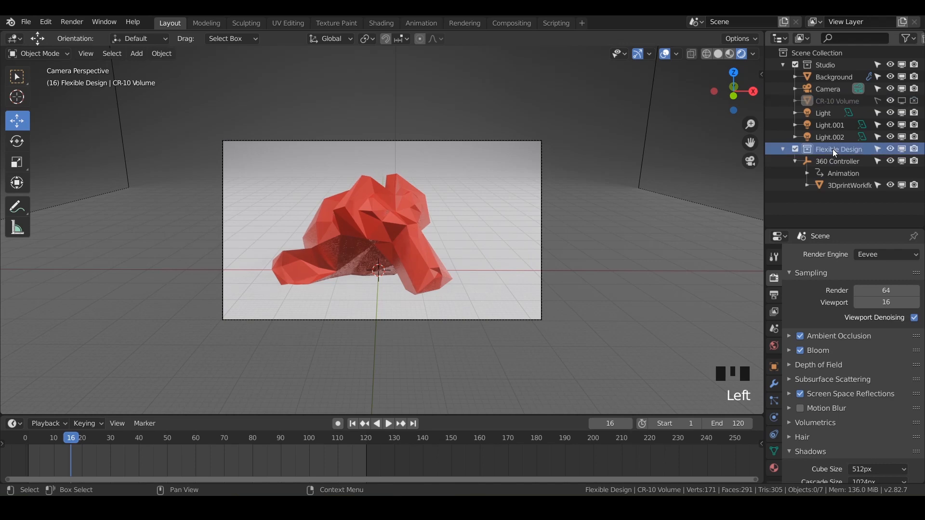
pyautogui.click(24, 22)
pyautogui.moveTo(59, 188)
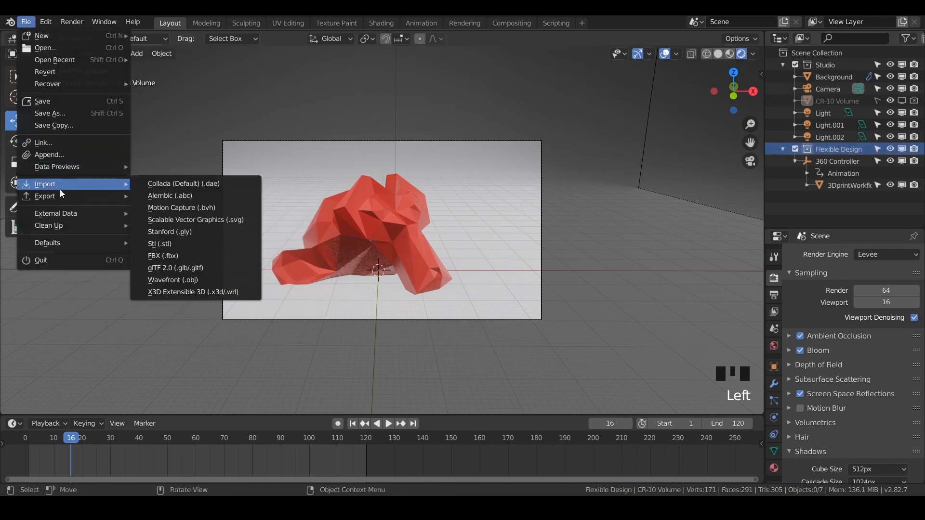
pyautogui.click(176, 243)
pyautogui.press('BackSpace')
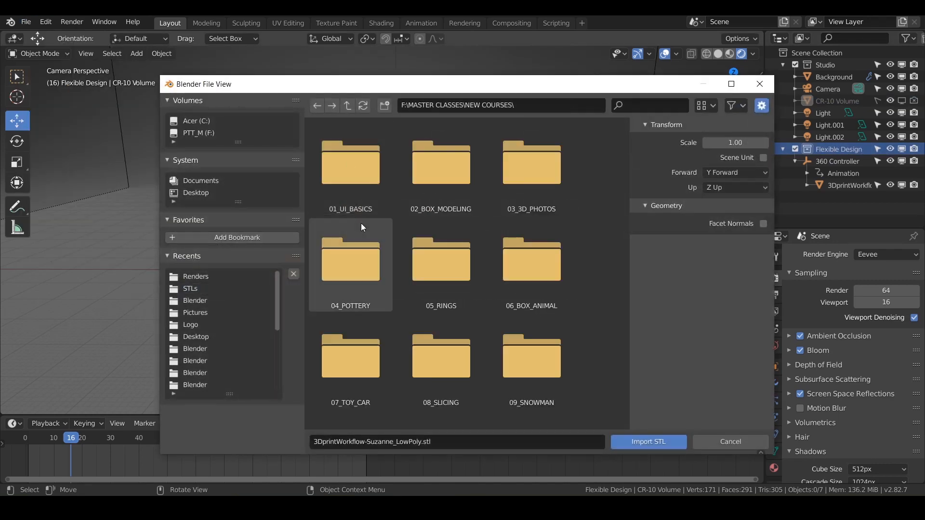
pyautogui.doubleClick(534, 270)
pyautogui.doubleClick(360, 261)
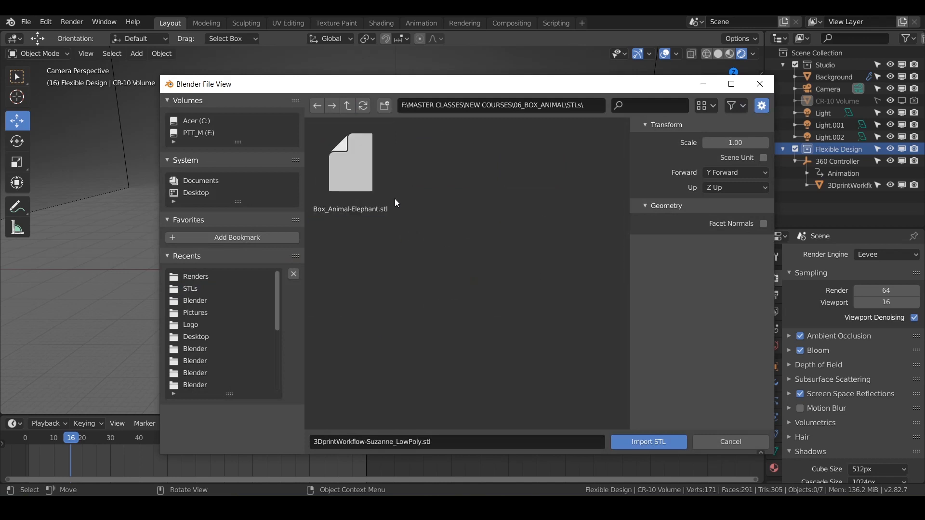
pyautogui.click(392, 203)
pyautogui.click(647, 440)
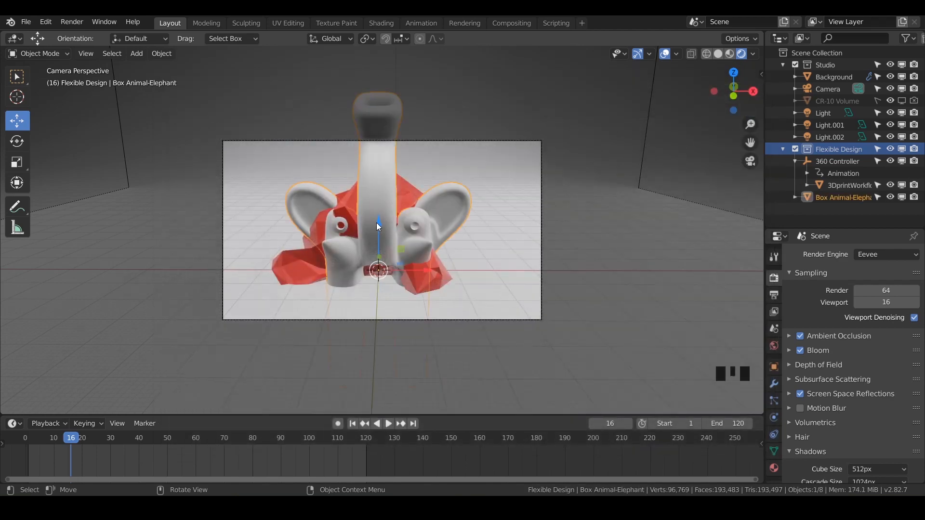
# - Raise the imported elephant 16 mm along Z and shrink it uniformly by factors of about 0.599 and 0.779
pyautogui.moveTo(378, 222); pyautogui.dragTo(377, 157)
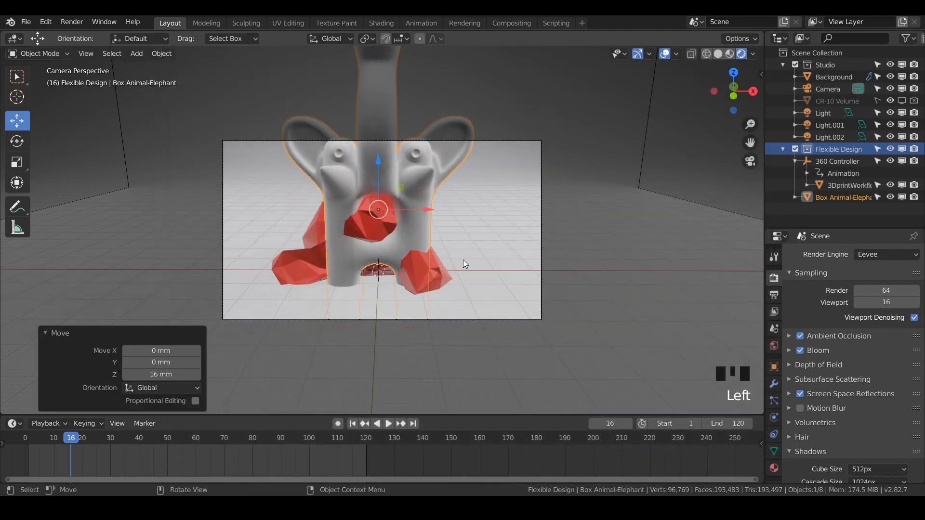
pyautogui.press('s')
pyautogui.click(432, 264)
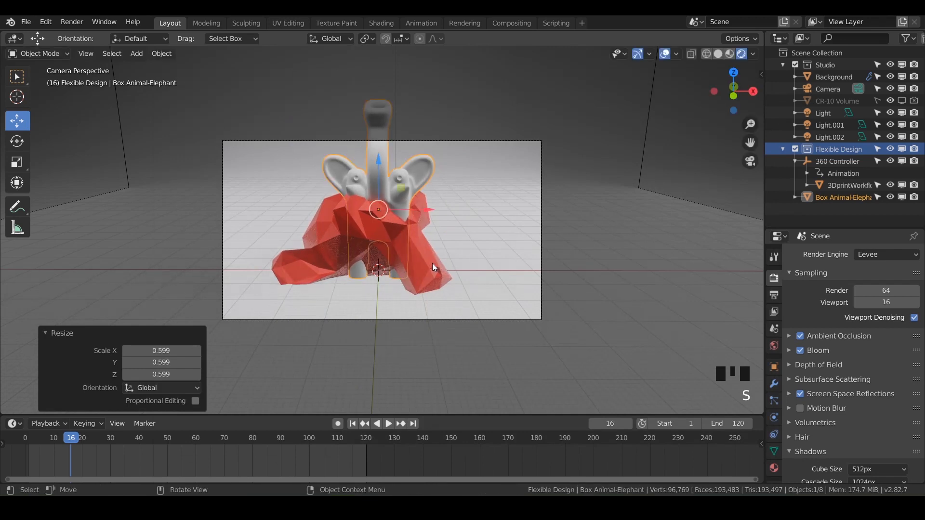
pyautogui.press('s')
pyautogui.click(481, 274)
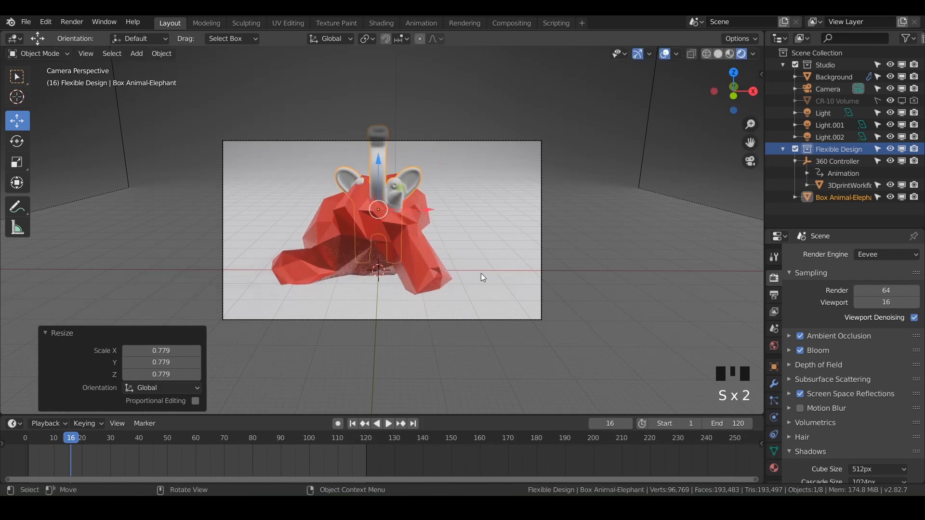
# - Lower the elephant about 2.21 mm along the Z axis
pyautogui.press('g')
pyautogui.press('z')
pyautogui.click(460, 281)
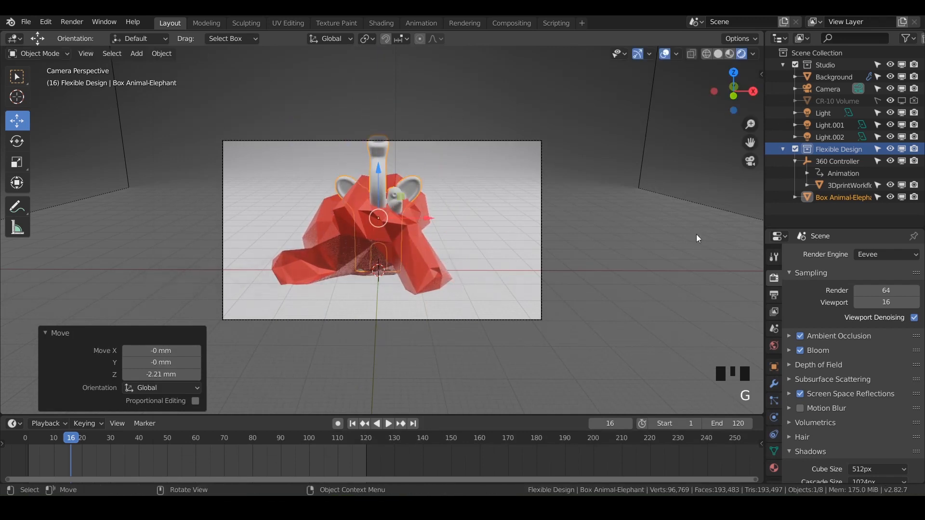
# - Hide the 3DprintWorkflow-Suzanne LowPoly model in both the viewport and the renders
pyautogui.click(848, 186)
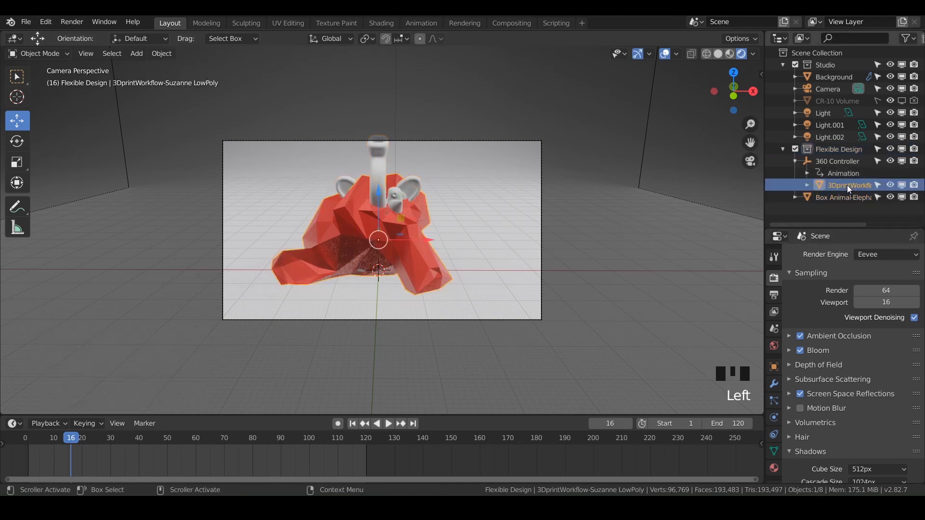
pyautogui.click(891, 186)
pyautogui.click(912, 187)
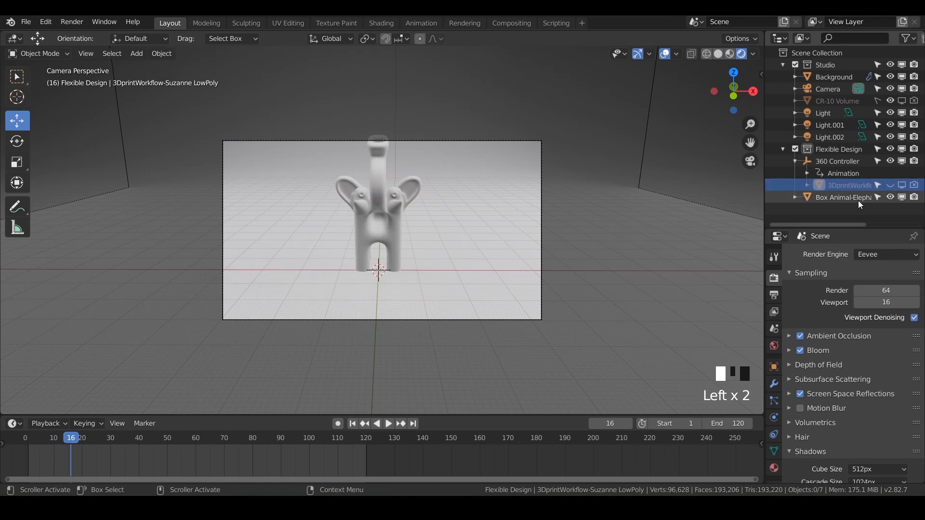
# - Lower the elephant about 0.5 mm more along Z and reframe the camera so the raised trunk fits in the frame
pyautogui.click(396, 229)
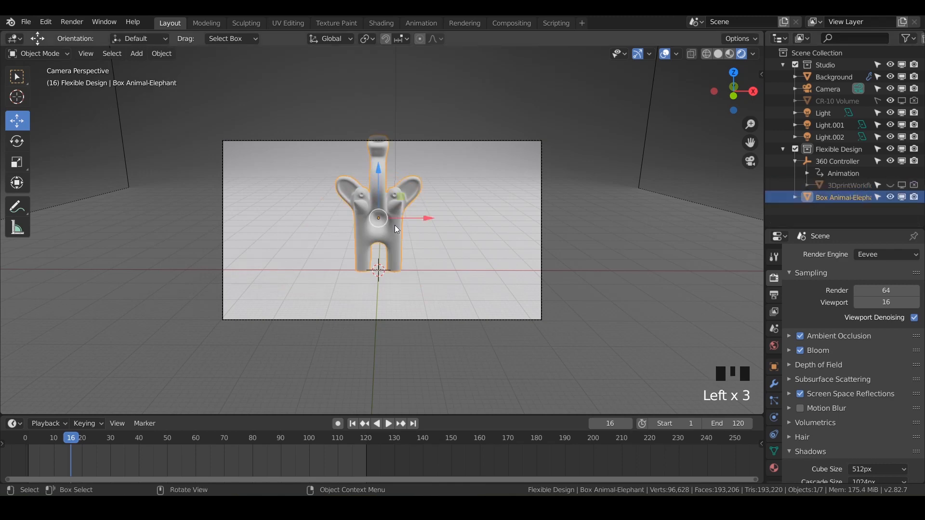
pyautogui.moveTo(378, 169); pyautogui.dragTo(376, 194)
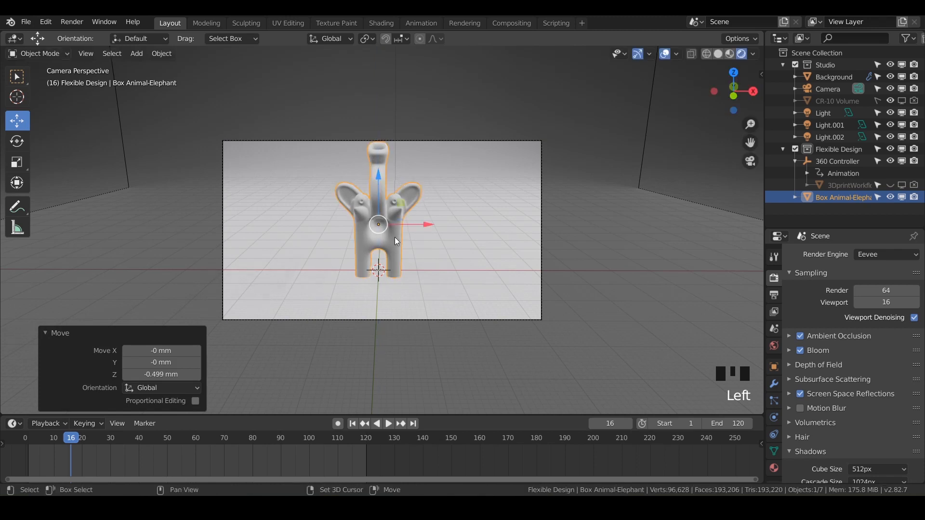
pyautogui.hotkey('shift', '`')
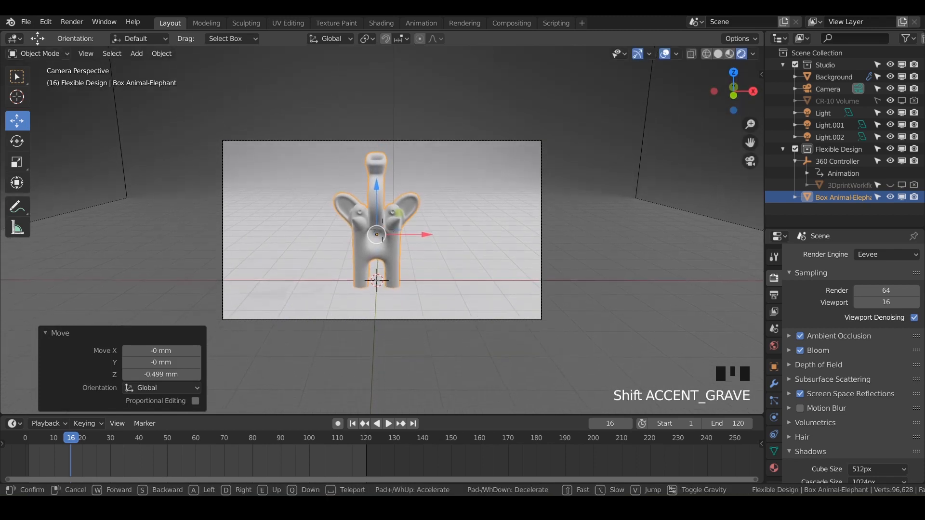
pyautogui.click(383, 230)
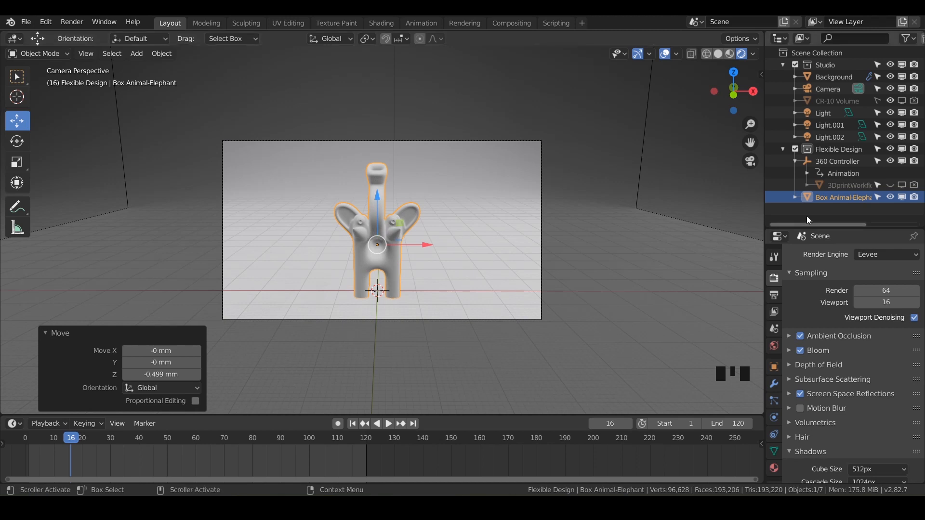
# - Parent the elephant to the 360 Controller and play the turntable animation
pyautogui.moveTo(832, 194); pyautogui.dragTo(831, 163)
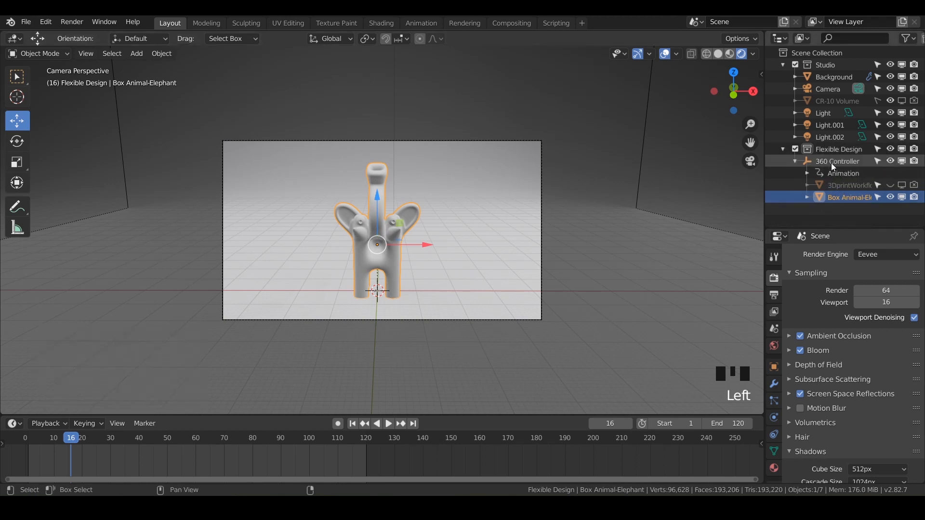
pyautogui.press('space')
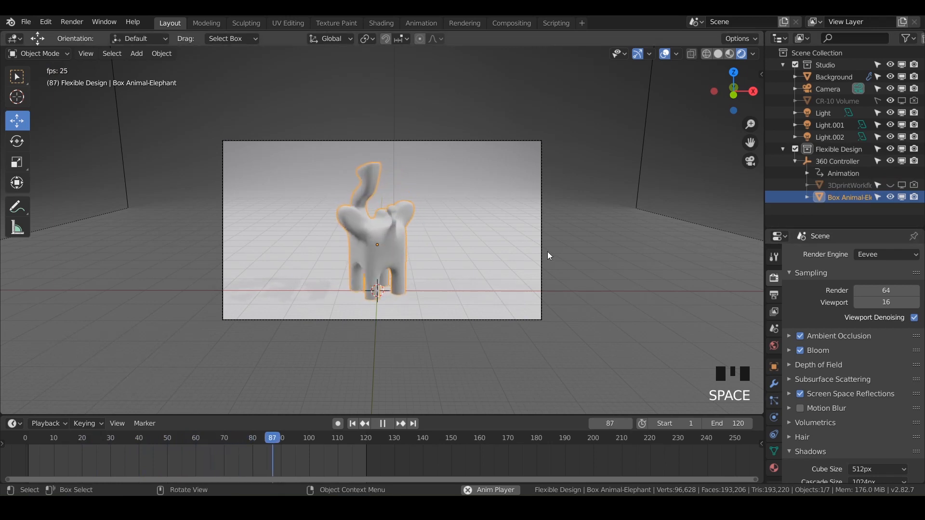
# - Give the elephant a new material named Grey with its base color darkened to a medium grey
pyautogui.click(774, 467)
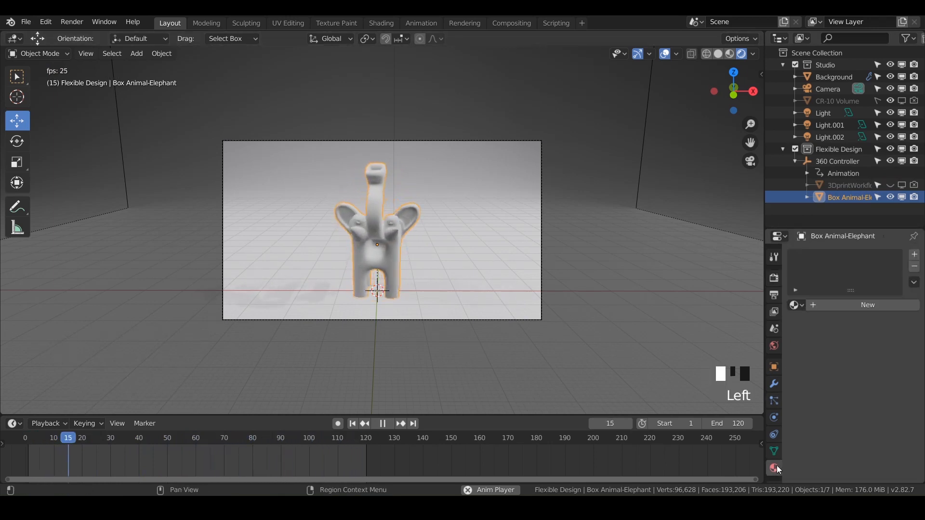
pyautogui.click(825, 305)
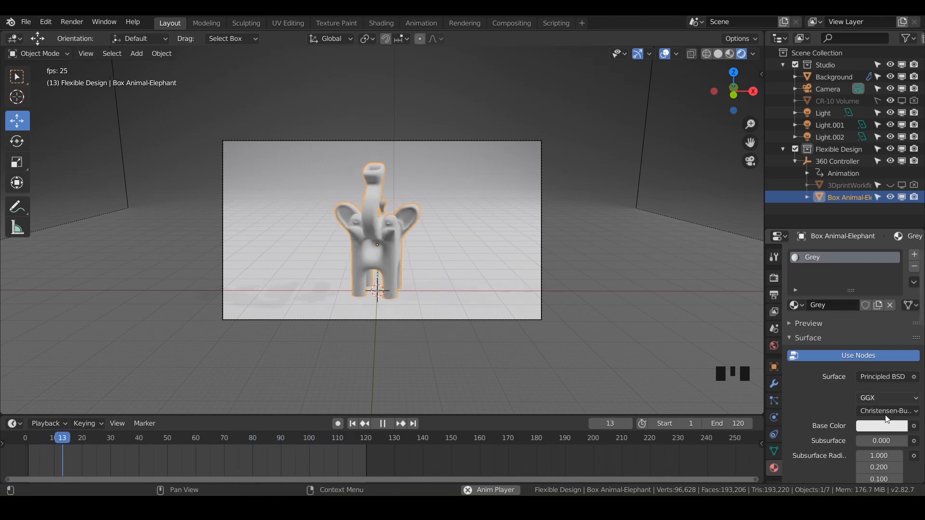
pyautogui.click(885, 429)
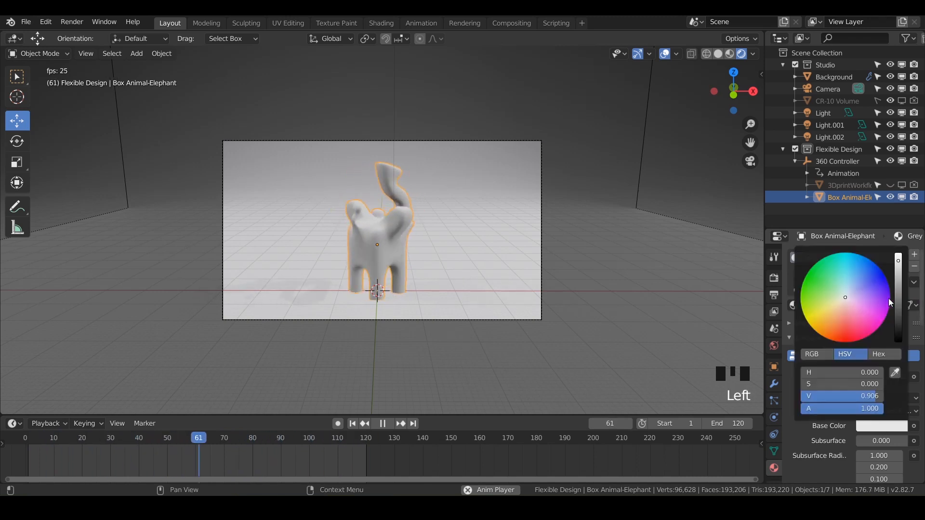
pyautogui.moveTo(898, 260); pyautogui.dragTo(898, 301)
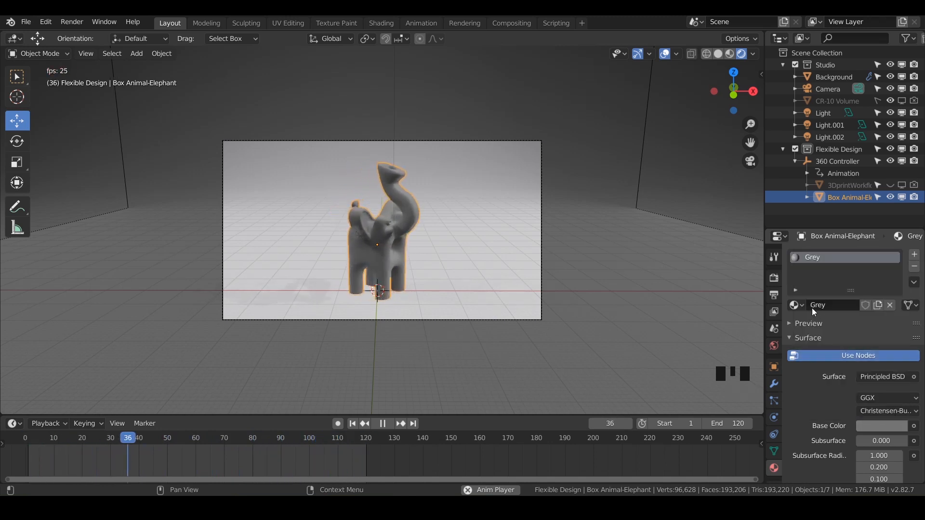
# - Recolor the Background material's base color, trying saturated yellow before settling on bright red
pyautogui.click(825, 77)
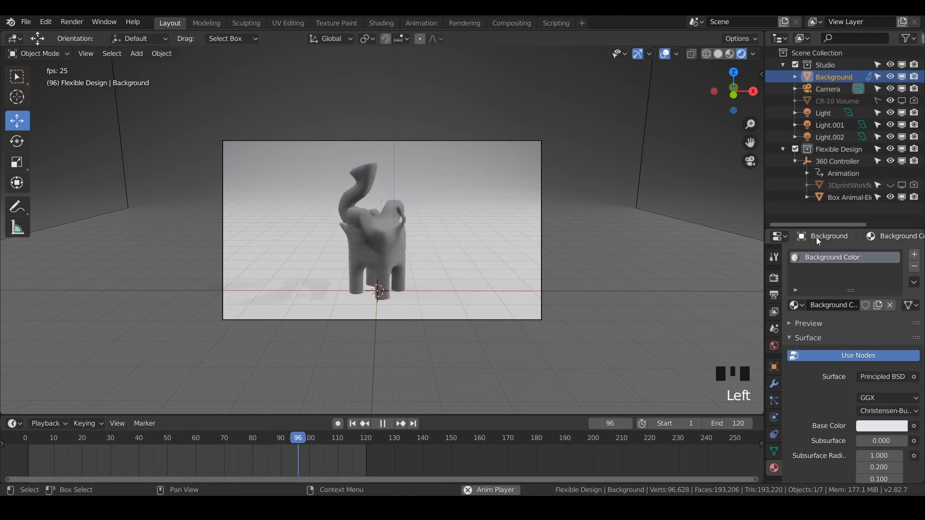
pyautogui.click(877, 429)
pyautogui.moveTo(846, 307); pyautogui.dragTo(803, 311)
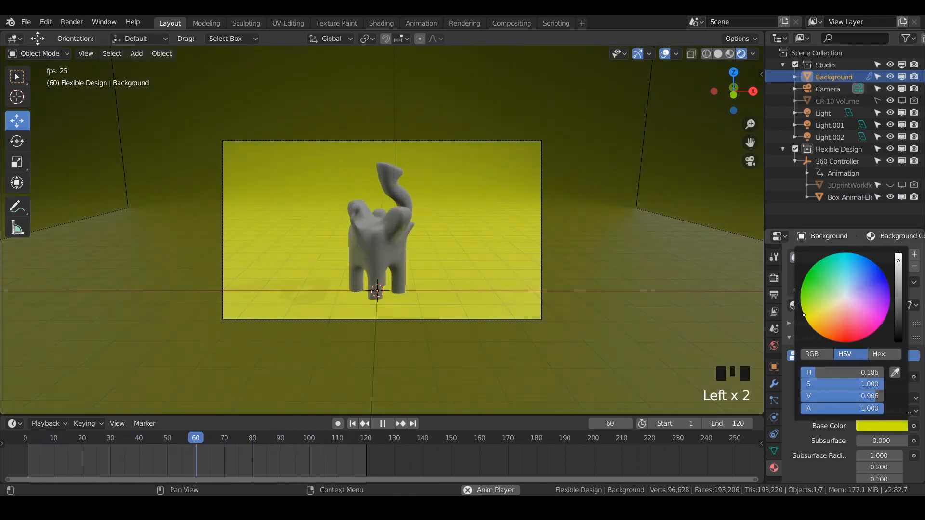
pyautogui.click(887, 426)
pyautogui.moveTo(808, 318); pyautogui.dragTo(848, 341)
pyautogui.click(376, 267)
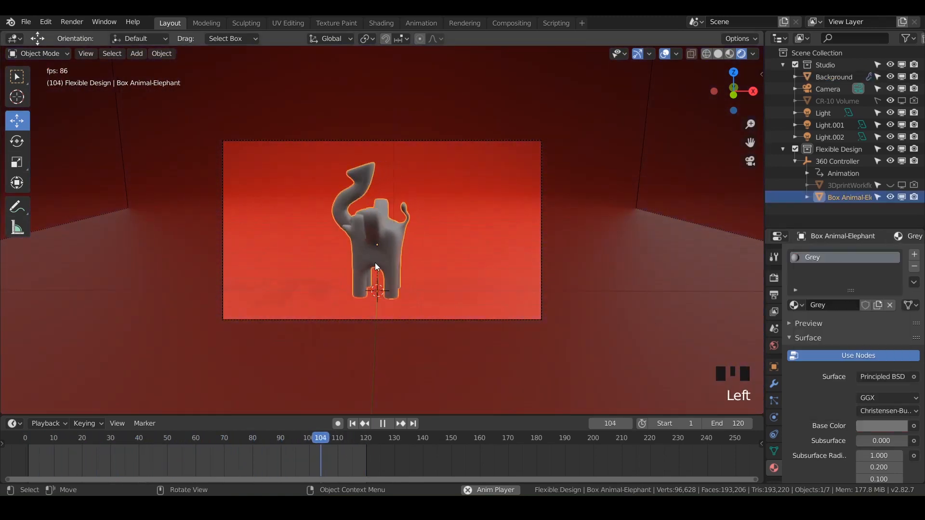
pyautogui.click(479, 270)
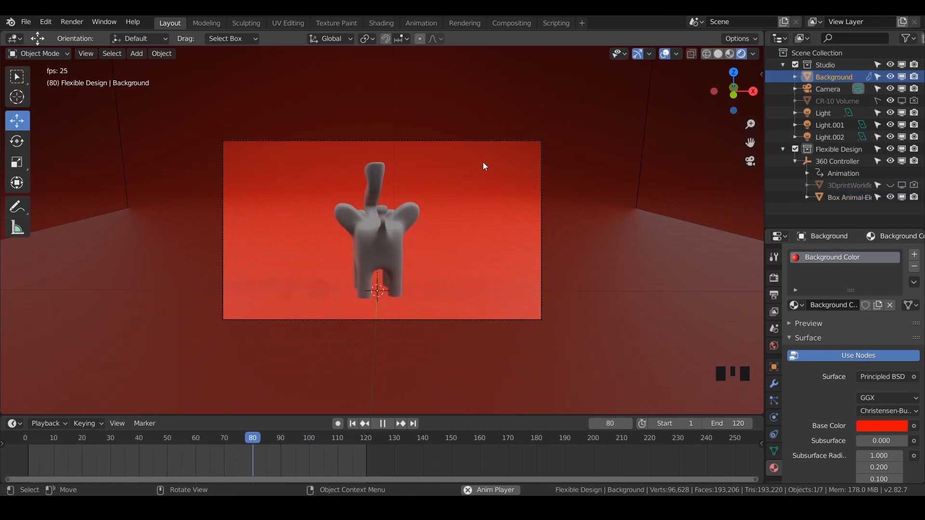
# - Hide Light.002 and Light in the viewport so that only Light.001 illuminates the rotating elephant
pyautogui.scroll(4, 377, 268)
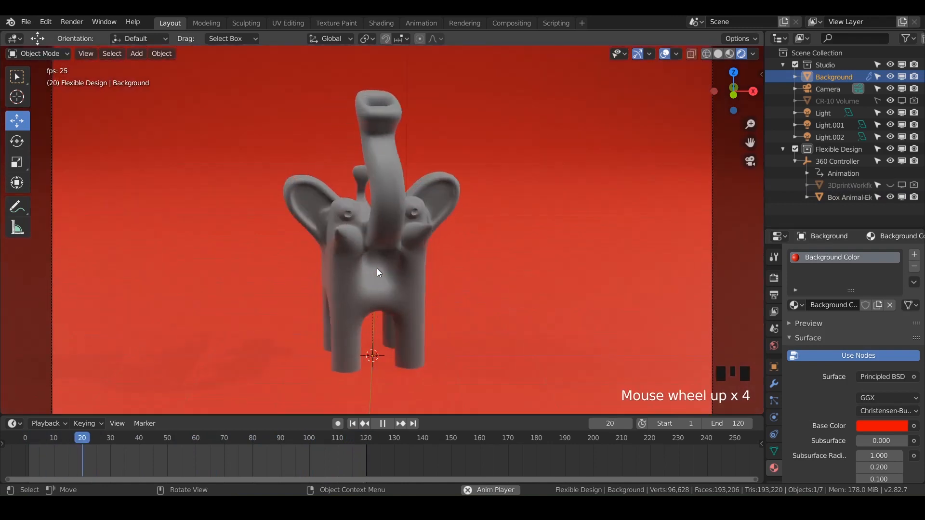
pyautogui.press('space')
pyautogui.scroll(-2, 658, 156)
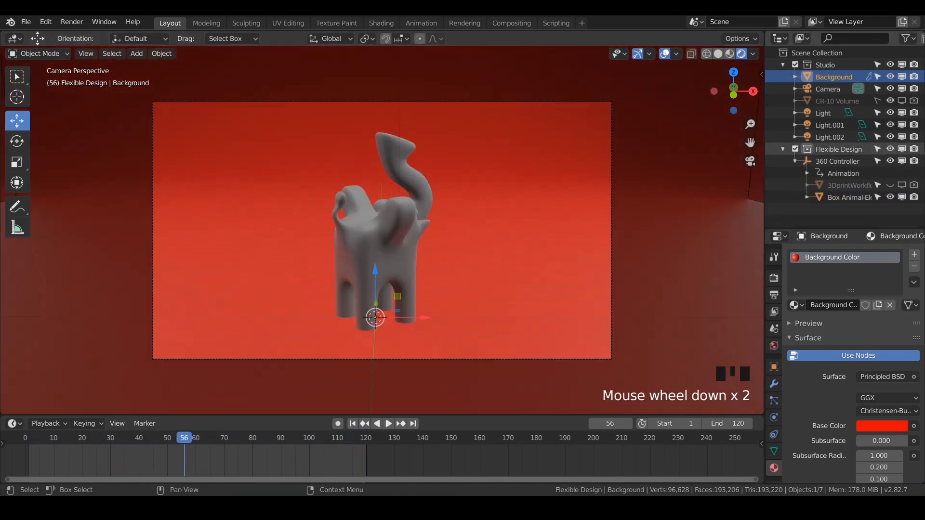
pyautogui.click(890, 136)
pyautogui.press('space')
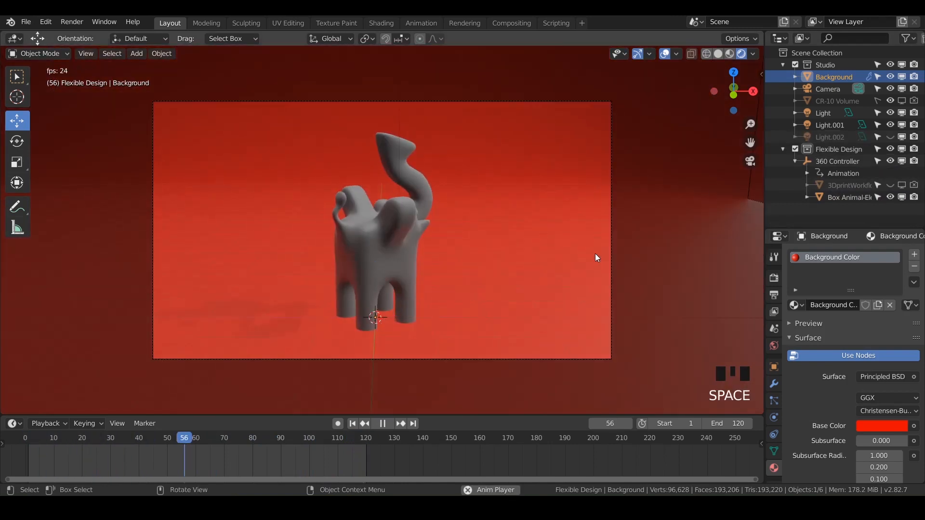
pyautogui.click(890, 125)
pyautogui.click(890, 114)
pyautogui.click(889, 115)
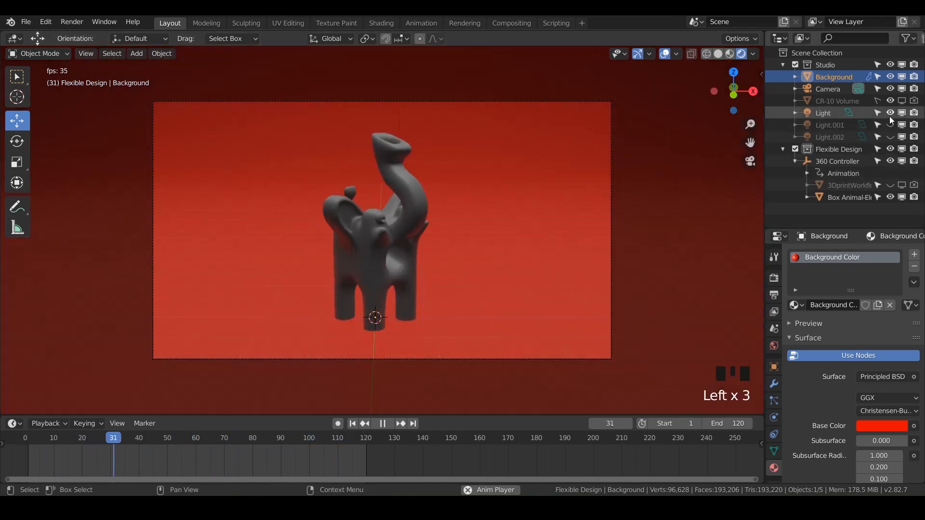
pyautogui.click(889, 112)
pyautogui.click(891, 120)
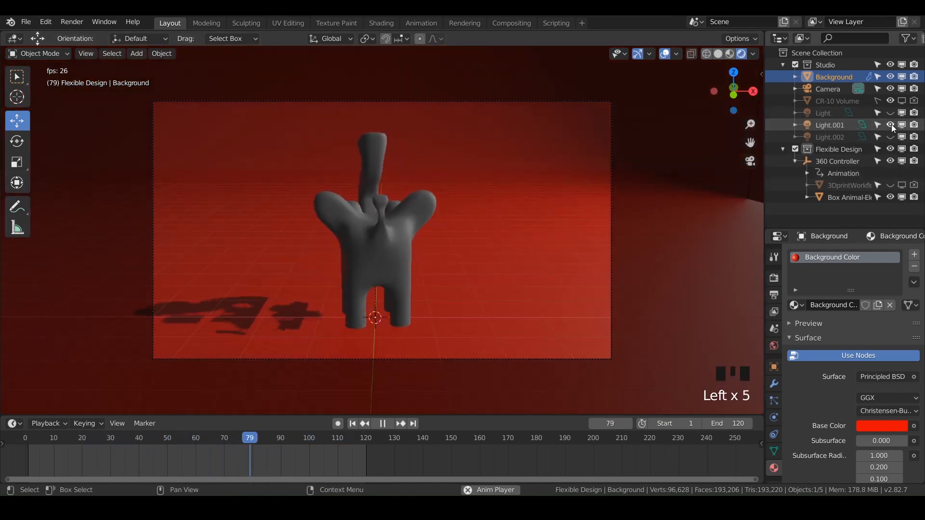
# - Play the turntable under the single light, and make Light.002 and Light visible again
pyautogui.press('space')
pyautogui.press('space')
pyautogui.press('space')
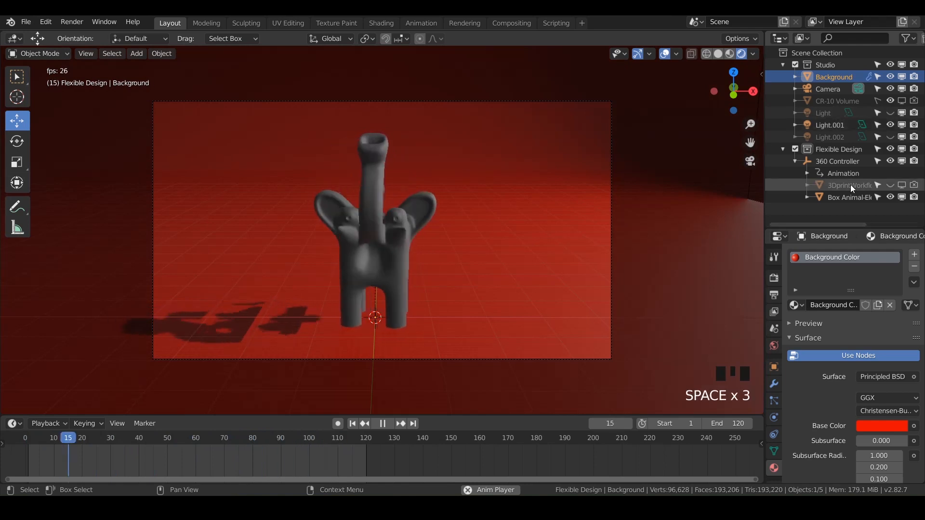
pyautogui.click(890, 137)
pyautogui.click(890, 113)
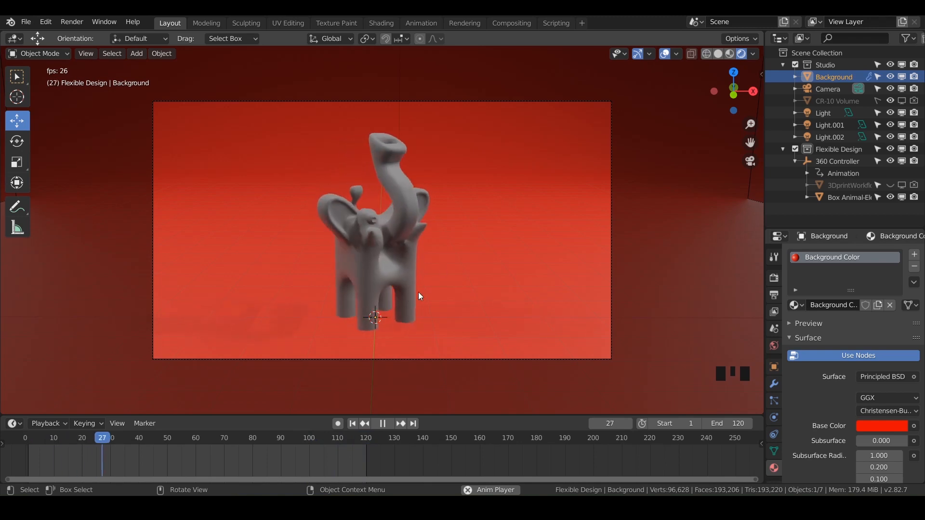
# - Raise the elephant about 0.26 mm along the Z axis
pyautogui.click(436, 302)
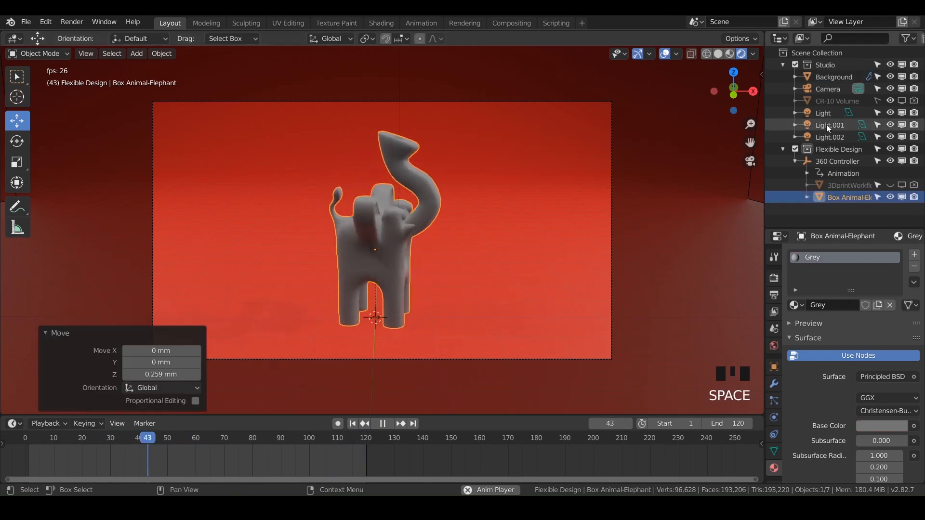
# - Set the Background material's Metallic to about 0.339 and its Roughness to about 0.142
pyautogui.click(835, 78)
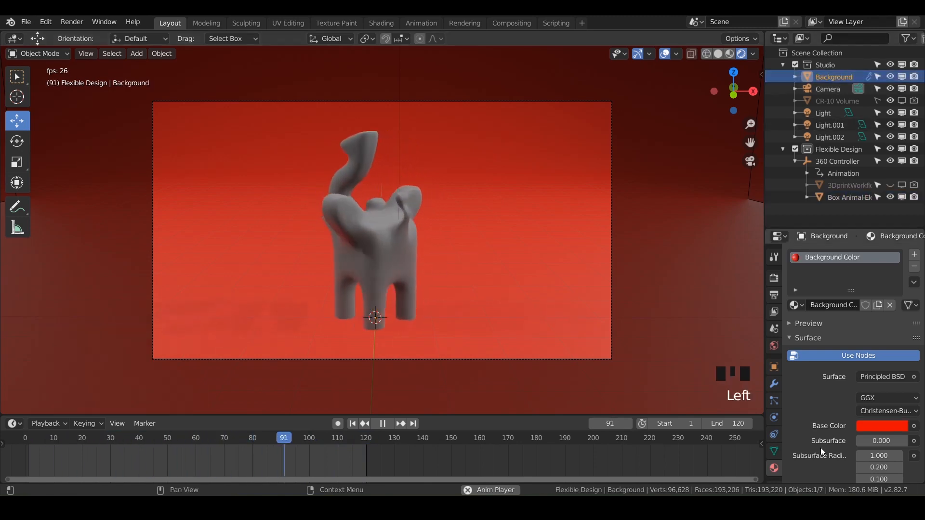
pyautogui.scroll(-4, 805, 424)
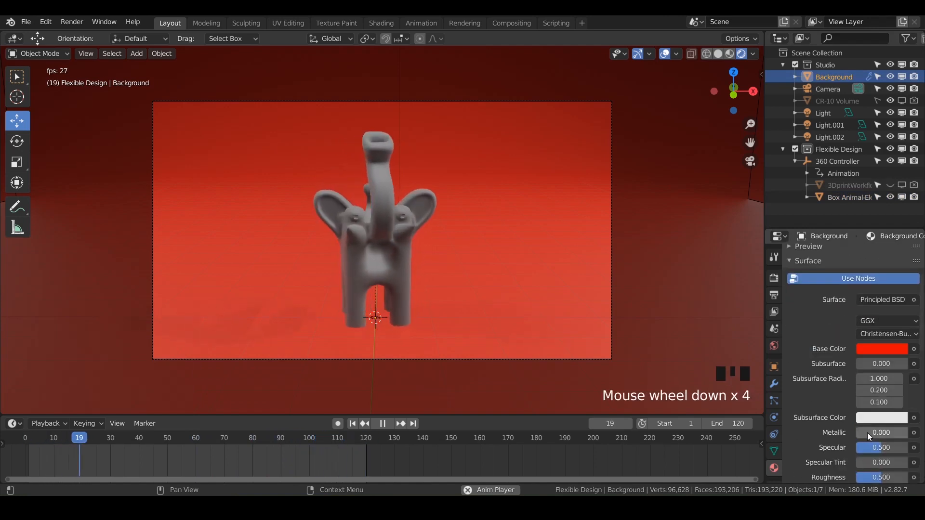
pyautogui.moveTo(867, 433); pyautogui.dragTo(874, 432)
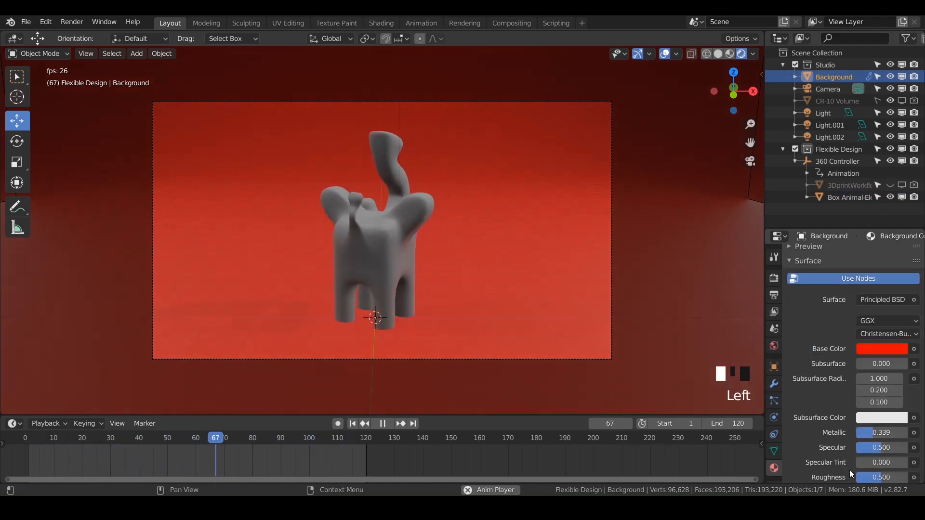
pyautogui.scroll(-1, 824, 464)
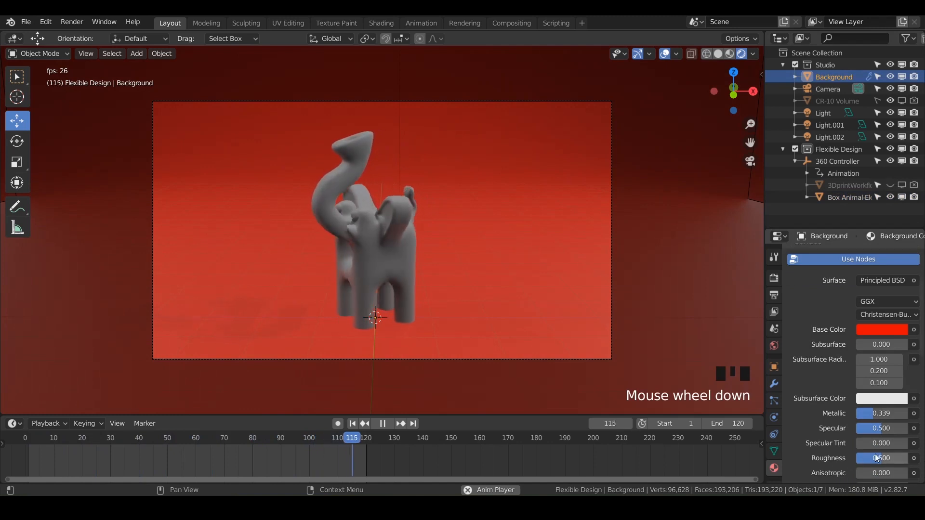
pyautogui.moveTo(874, 457); pyautogui.dragTo(863, 458)
pyautogui.keyDown('shift'); pyautogui.moveTo(395, 290); pyautogui.dragTo(396, 266, button='middle'); pyautogui.keyUp('shift')
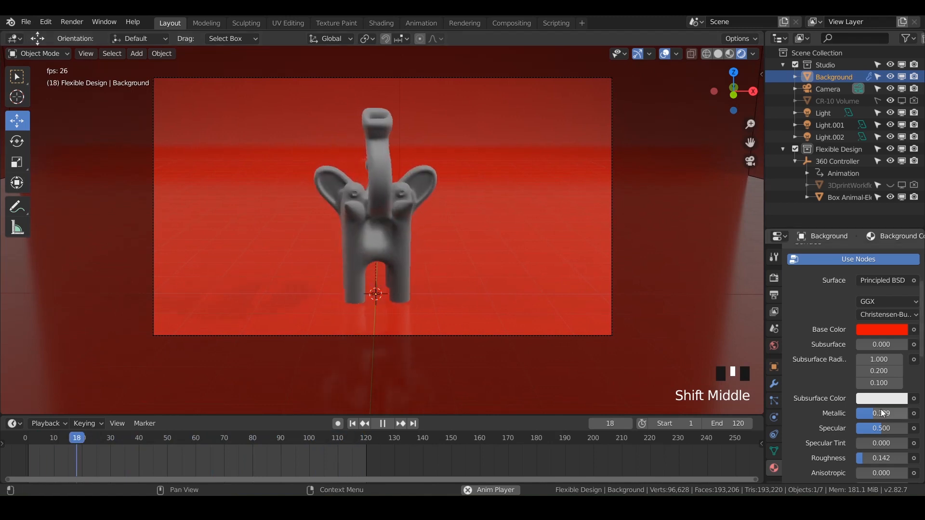
# - Make the Background material mirror-like with Metallic 1.000, Roughness 0.000 and Specular about 0.509, checking it during playback
pyautogui.moveTo(881, 412); pyautogui.dragTo(916, 413)
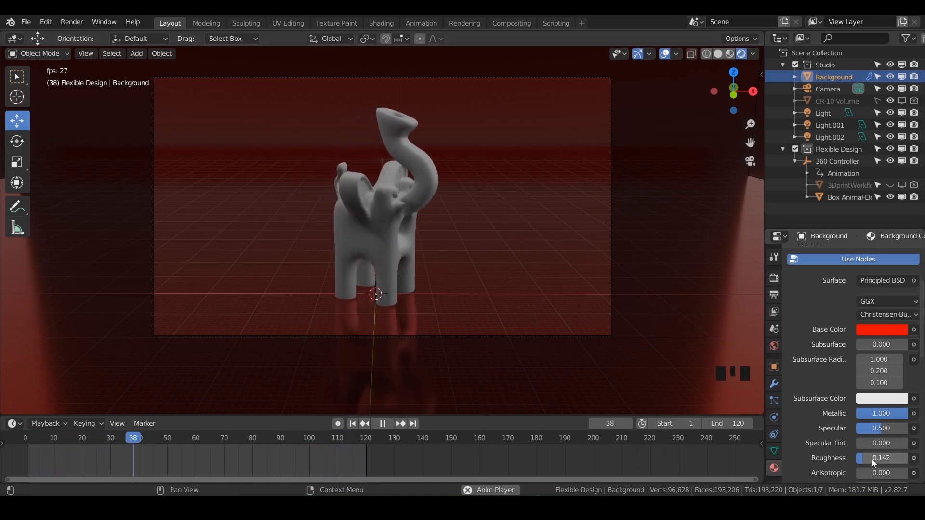
pyautogui.moveTo(871, 459); pyautogui.dragTo(855, 458)
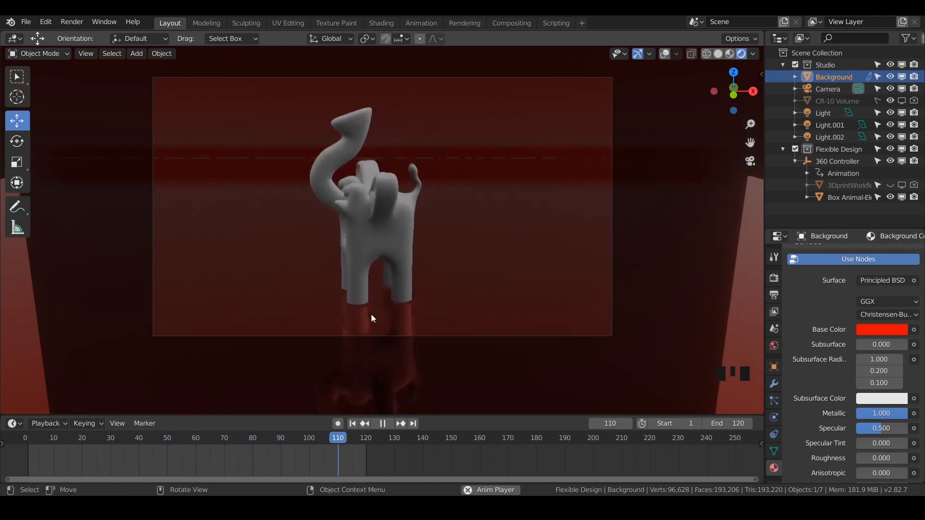
pyautogui.press('space')
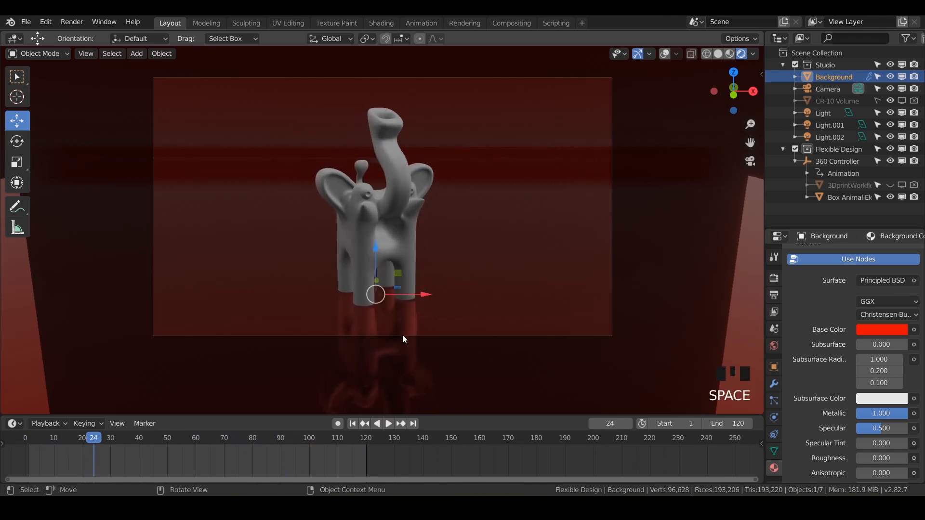
pyautogui.press('space')
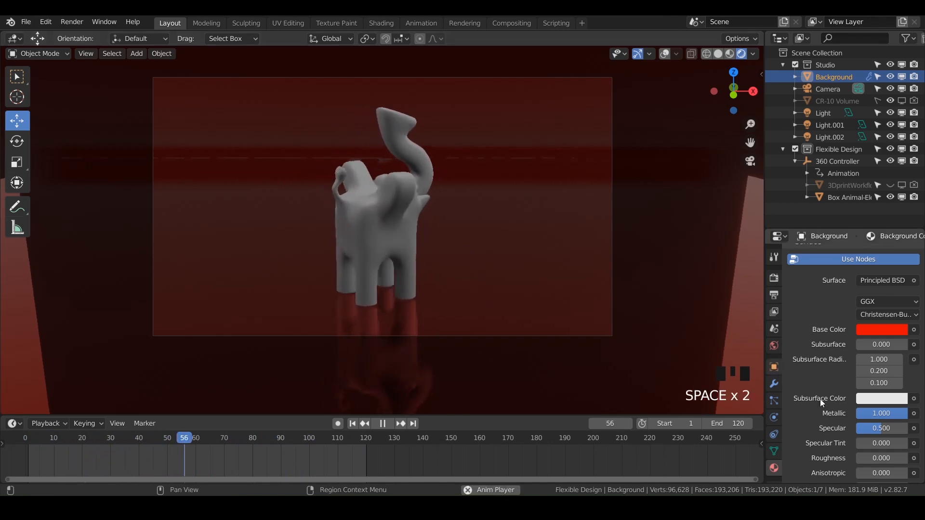
pyautogui.moveTo(875, 425); pyautogui.dragTo(891, 415)
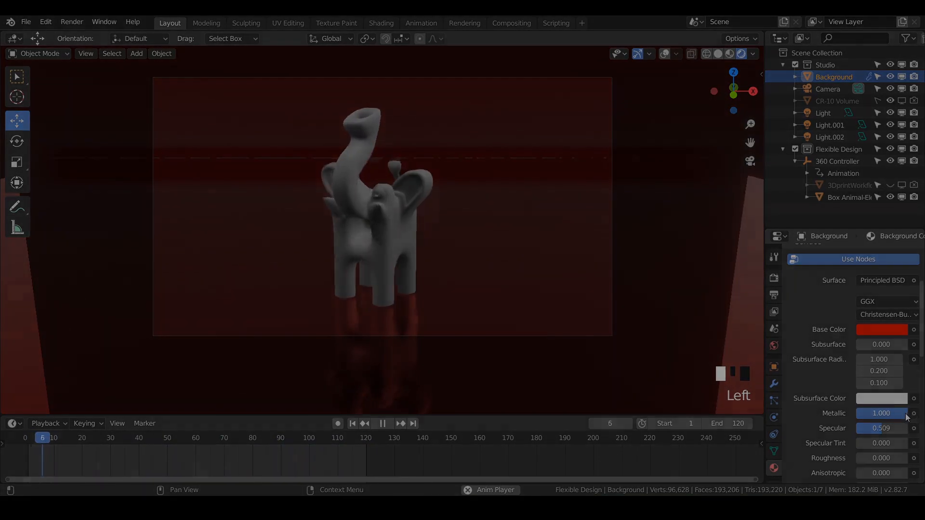